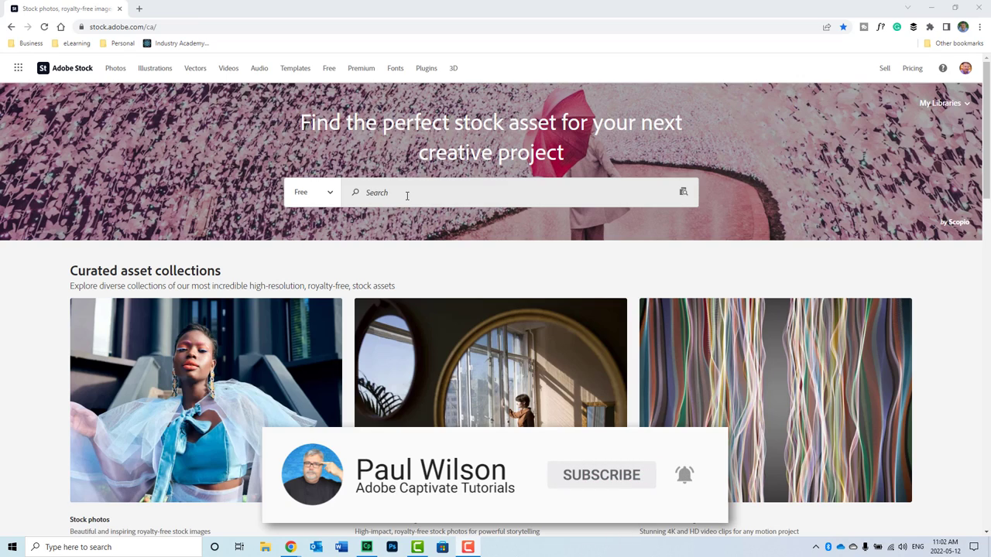
Step: Search Adobe Stock for 'abstract background blurred'
{"action": "left_click", "coordinate": [406, 196]}
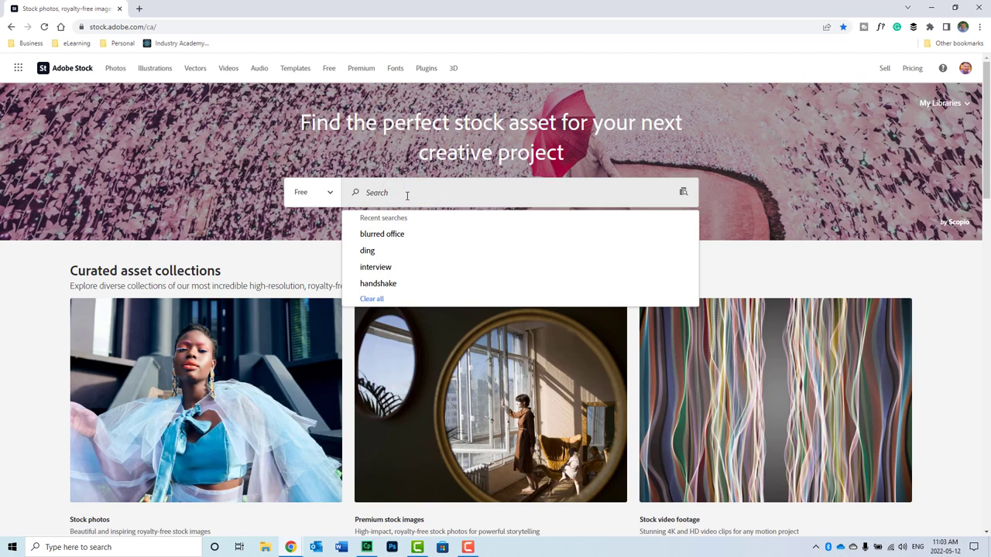
{"action": "type", "text": "abstra"}
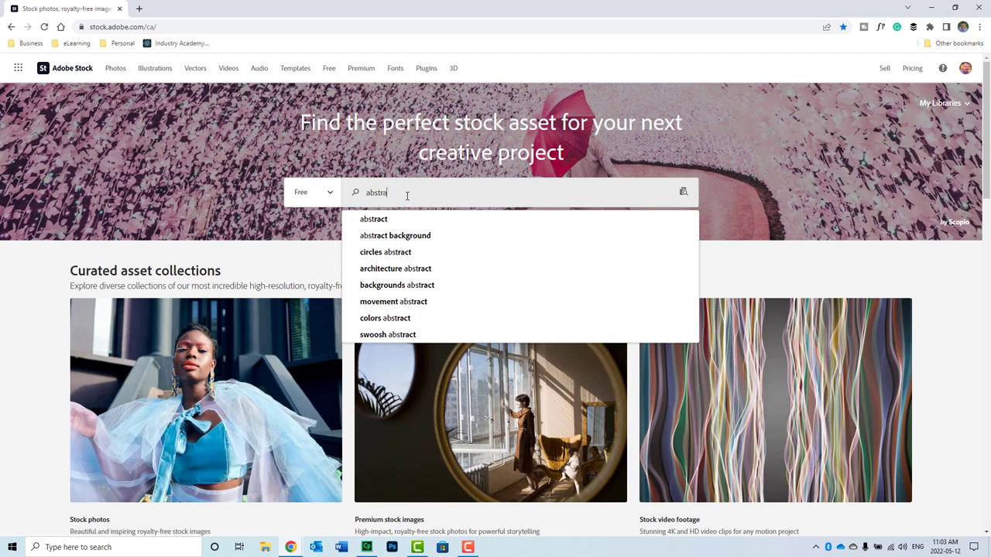
{"action": "type", "text": "ct b"}
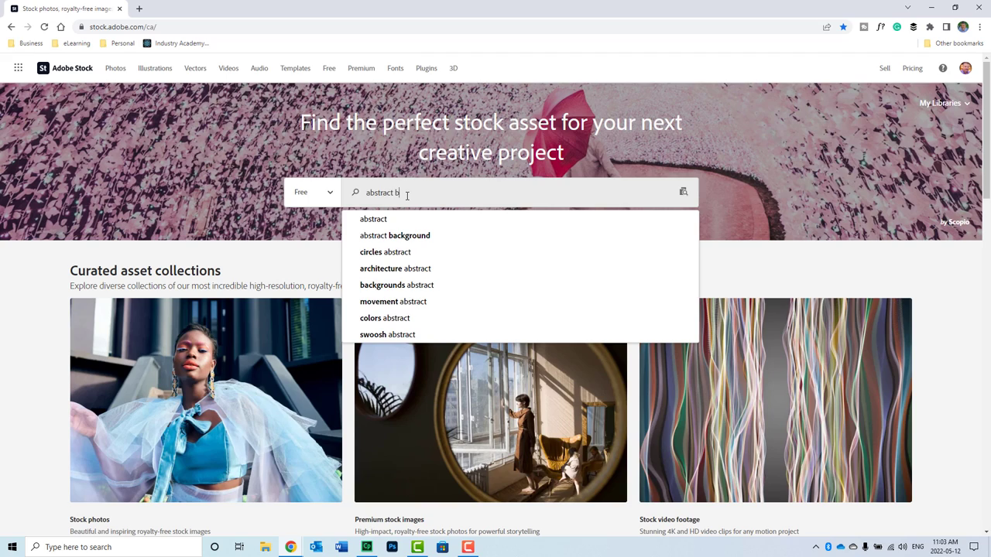
{"action": "type", "text": "ackground"}
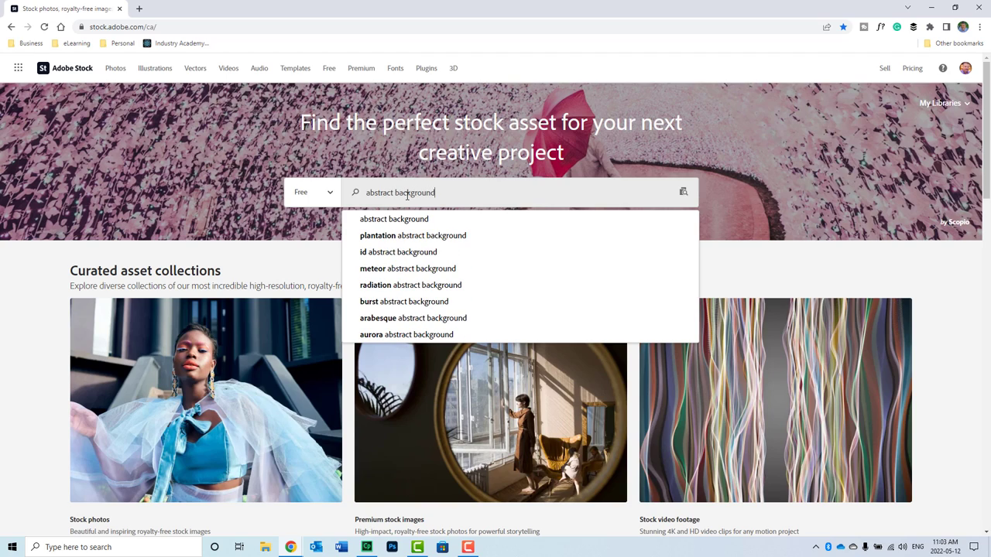
{"action": "type", "text": " blurred"}
{"action": "key", "text": "Return"}
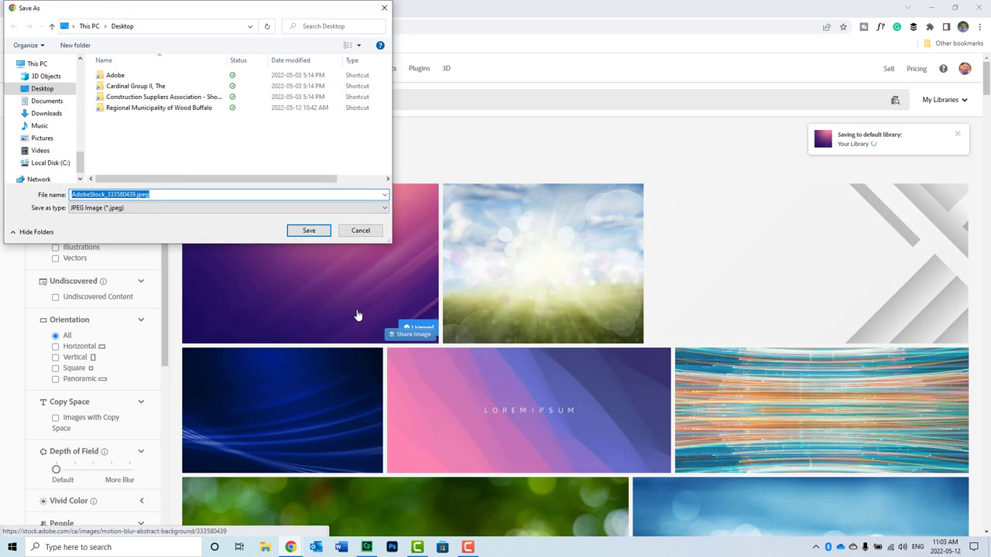
Step: Save the purple-pink background JPEG to the Desktop and open it
{"action": "left_click", "coordinate": [309, 231]}
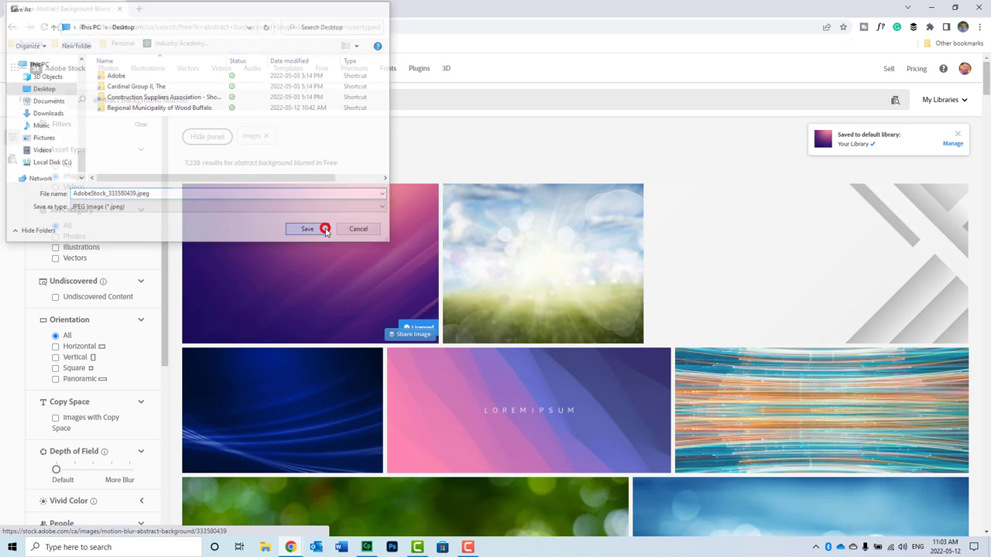
{"action": "left_click", "coordinate": [109, 523]}
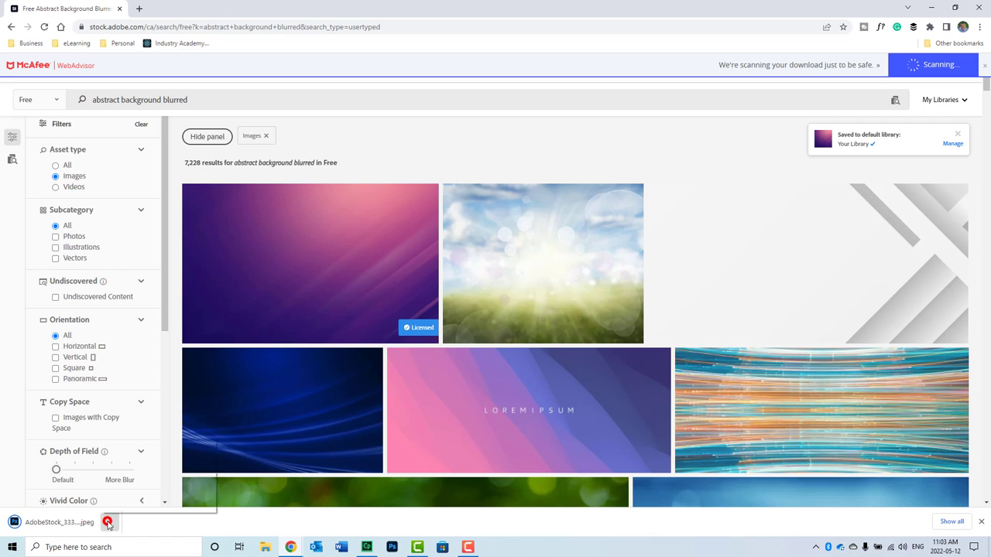
{"action": "left_click", "coordinate": [143, 457]}
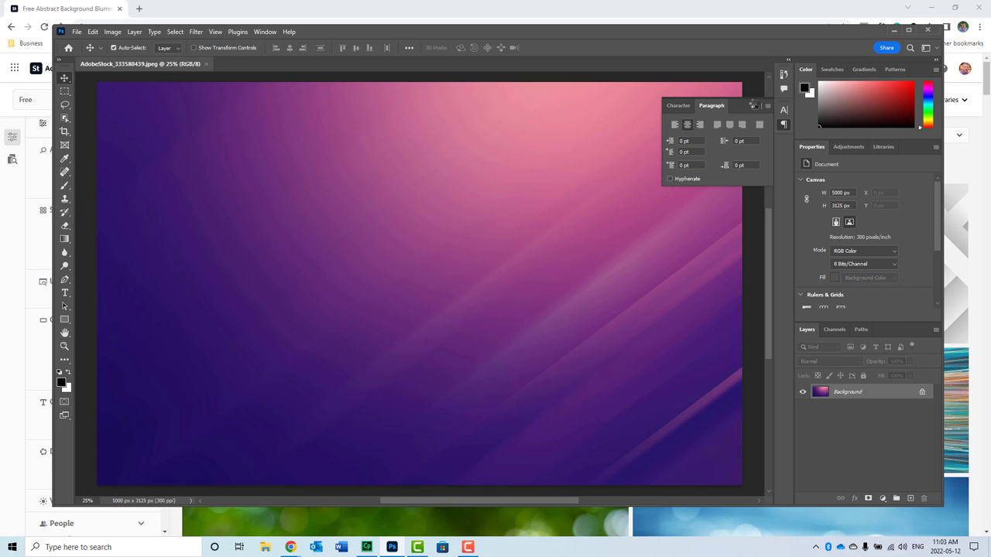
Step: Collapse the floating Character/Paragraph panel so the purple background image is clear
{"action": "left_click", "coordinate": [752, 105]}
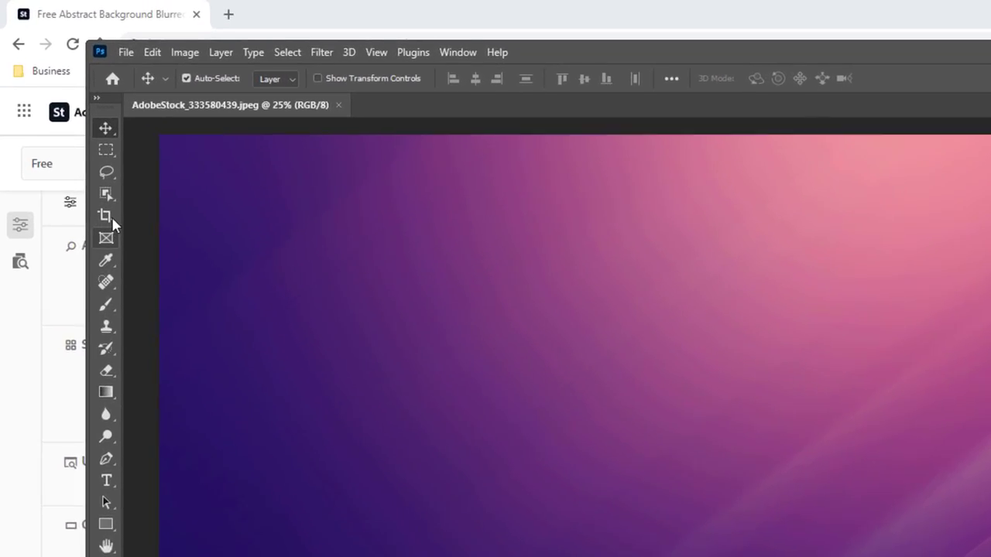
Step: Crop the background to a 1024 x 627 ratio, shifting the image slightly before committing
{"action": "left_click", "coordinate": [109, 219]}
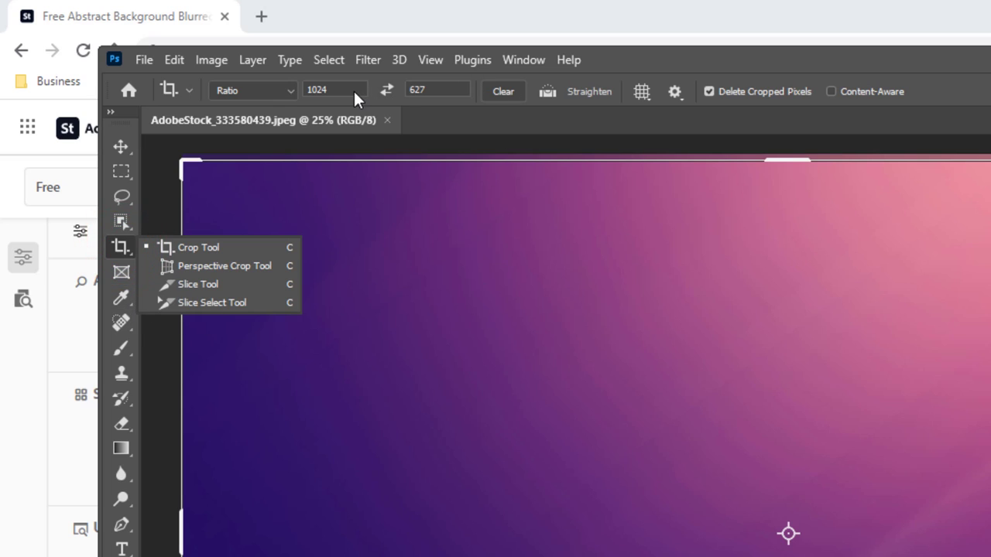
{"action": "left_click_drag", "start_coordinate": [341, 91], "coordinate": [296, 88]}
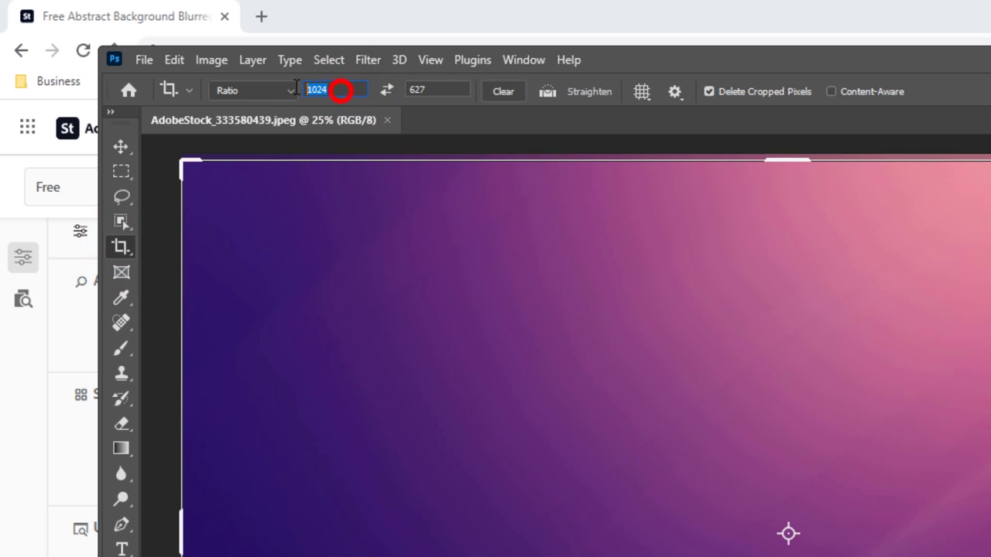
{"action": "type", "text": "1024"}
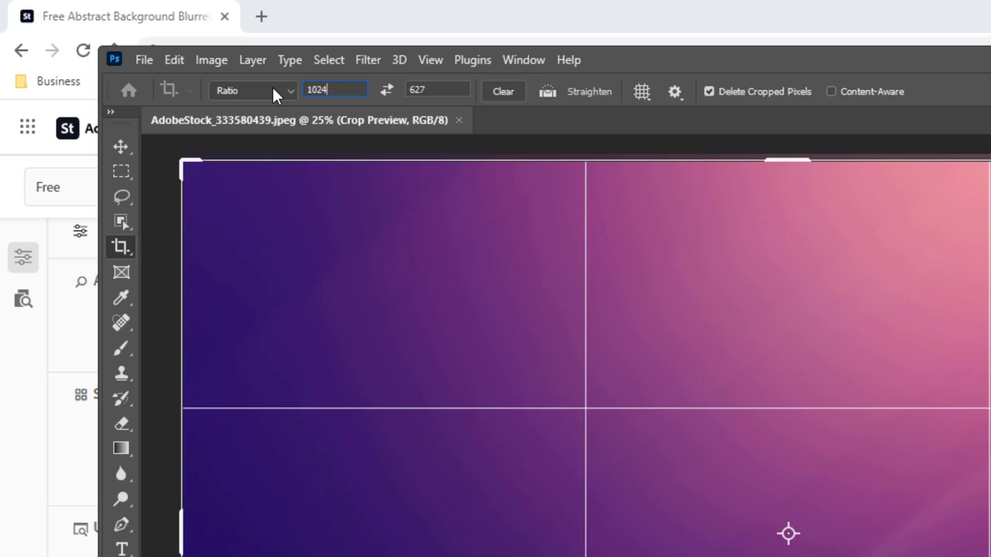
{"action": "left_click", "coordinate": [432, 89]}
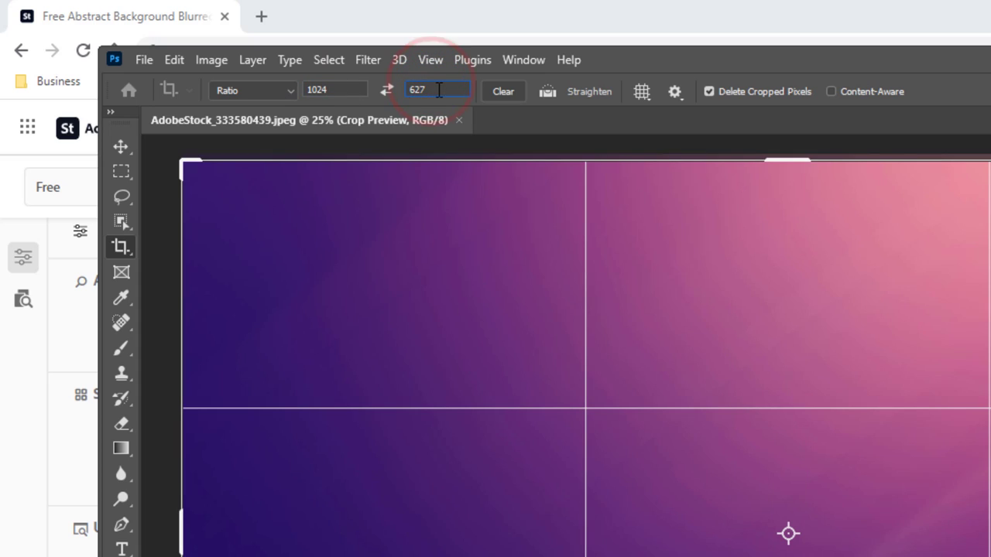
{"action": "double_click", "coordinate": [437, 90]}
{"action": "type", "text": "627"}
{"action": "mouse_move", "coordinate": [887, 228]}
{"action": "left_mouse_down"}
{"action": "mouse_move", "coordinate": [869, 232]}
{"action": "mouse_move", "coordinate": [873, 300]}
{"action": "mouse_move", "coordinate": [871, 232]}
{"action": "left_mouse_up"}
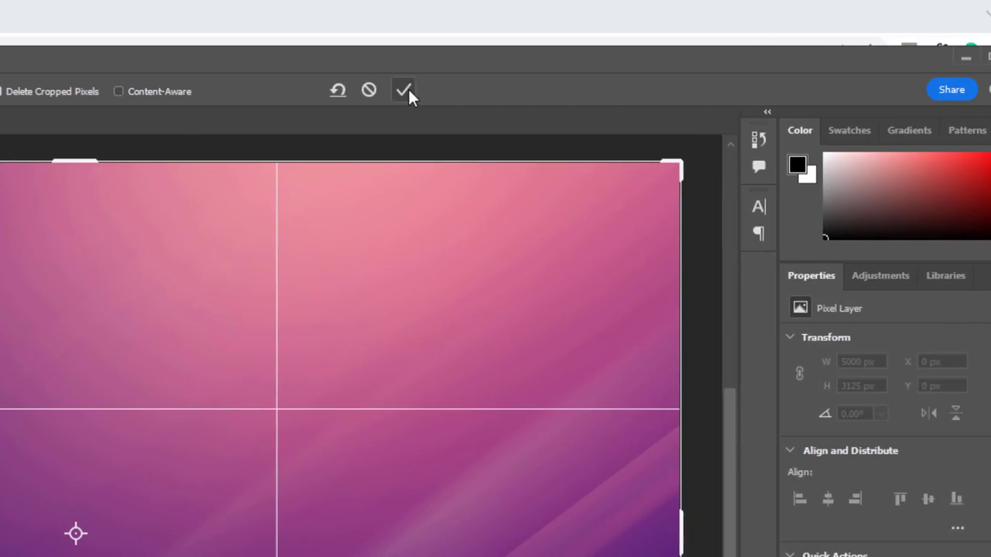
{"action": "left_click", "coordinate": [248, 91]}
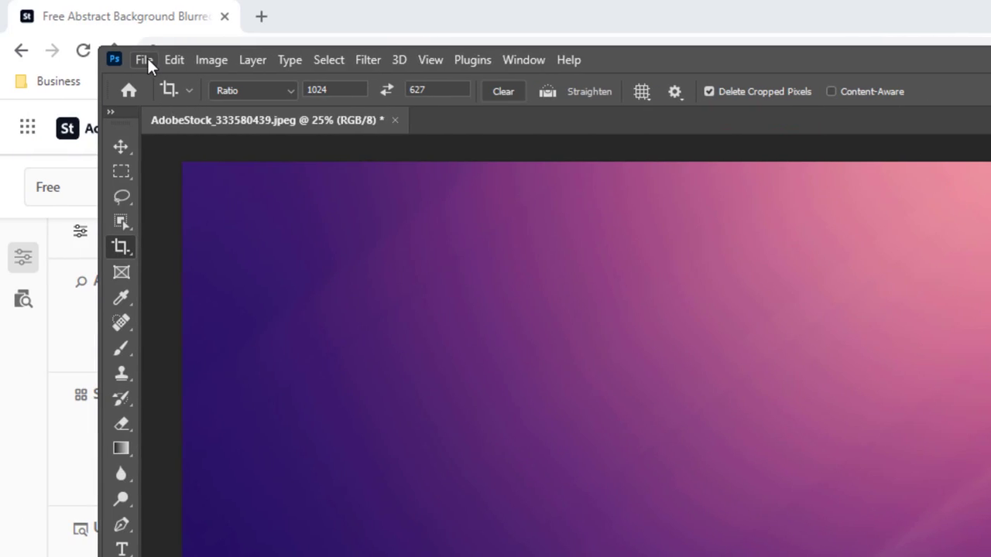
Step: Open File > Export > Export As and set JPG quality to 4
{"action": "left_click", "coordinate": [146, 59]}
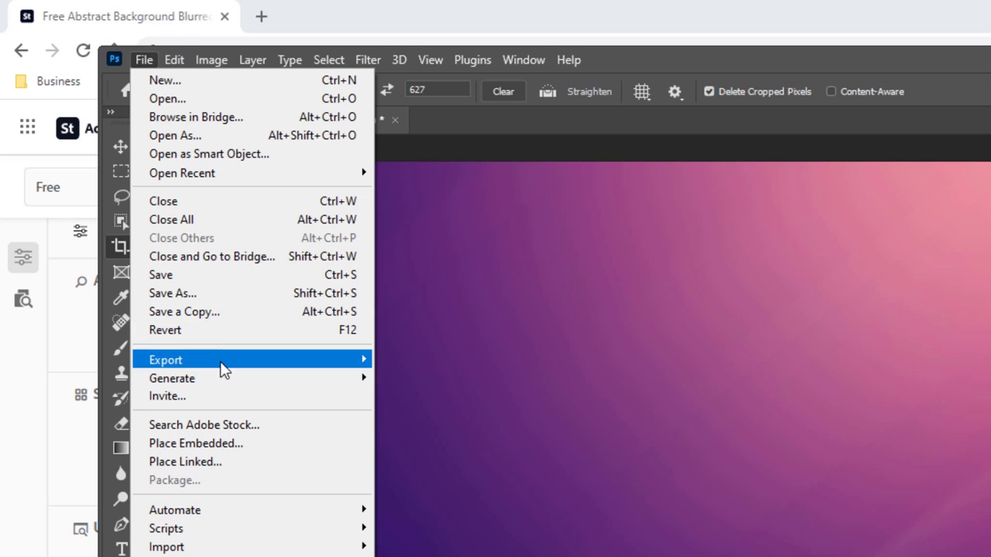
{"action": "mouse_move", "coordinate": [223, 370]}
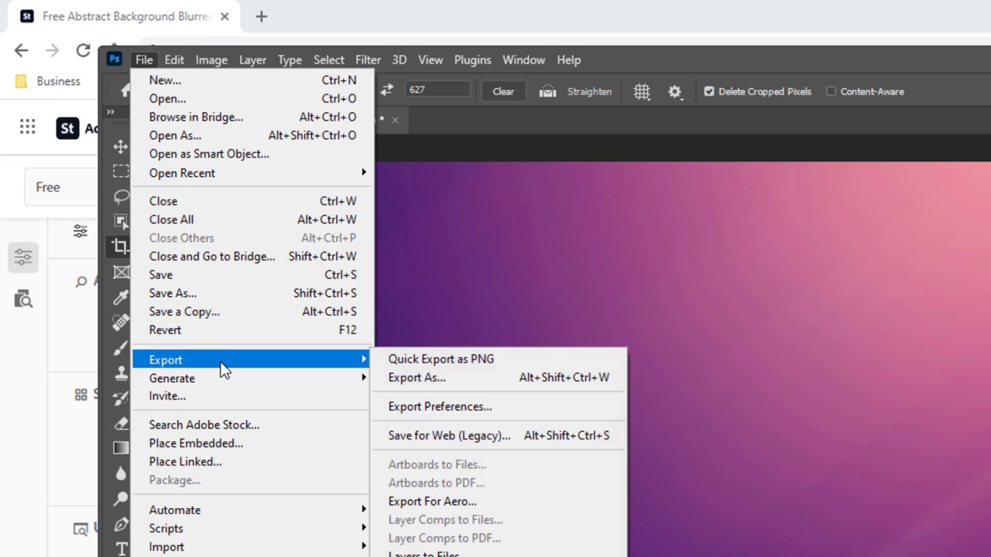
{"action": "left_click", "coordinate": [410, 378]}
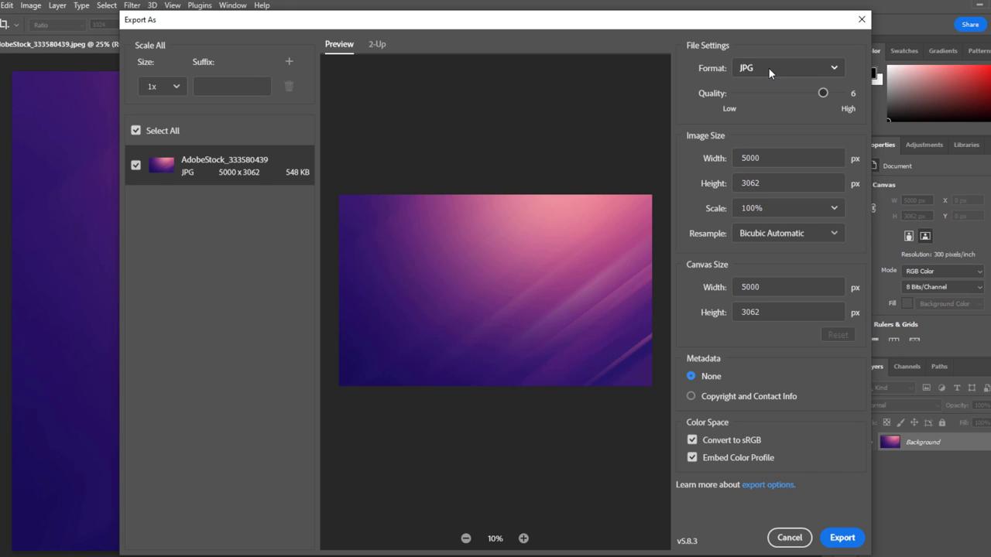
{"action": "left_click_drag", "start_coordinate": [823, 93], "coordinate": [841, 93]}
{"action": "left_click_drag", "start_coordinate": [840, 93], "coordinate": [788, 93]}
Step: Export at 1024 x 627 px to the Desktop, then close Photoshop
{"action": "left_click", "coordinate": [768, 158]}
{"action": "double_click", "coordinate": [768, 158]}
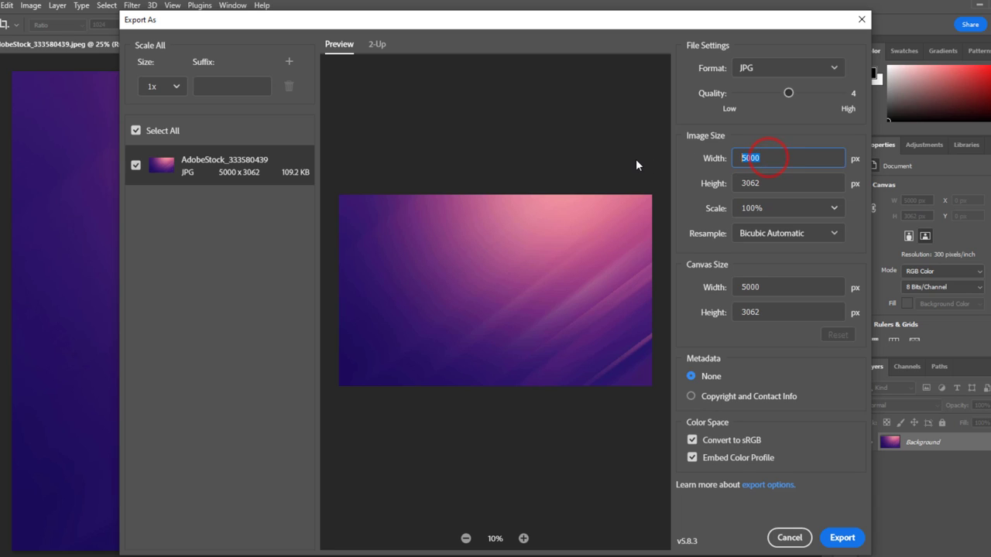
{"action": "type", "text": "1024"}
{"action": "key", "text": "Tab"}
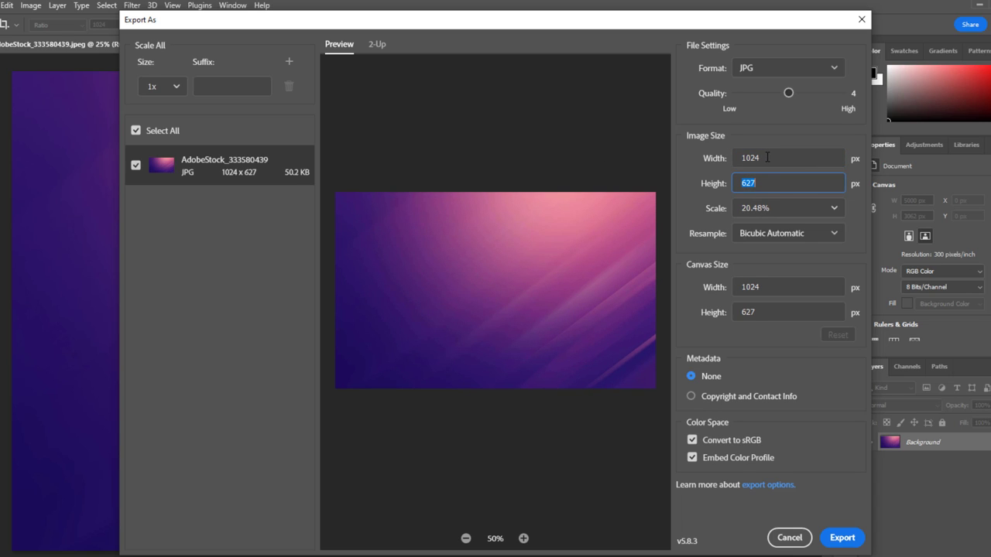
{"action": "left_click", "coordinate": [843, 537]}
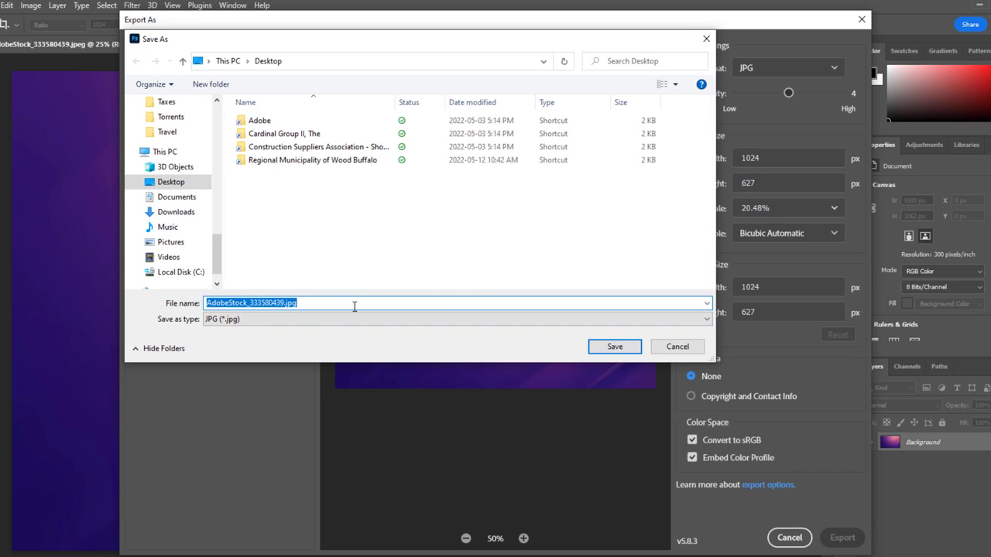
{"action": "left_click", "coordinate": [617, 348]}
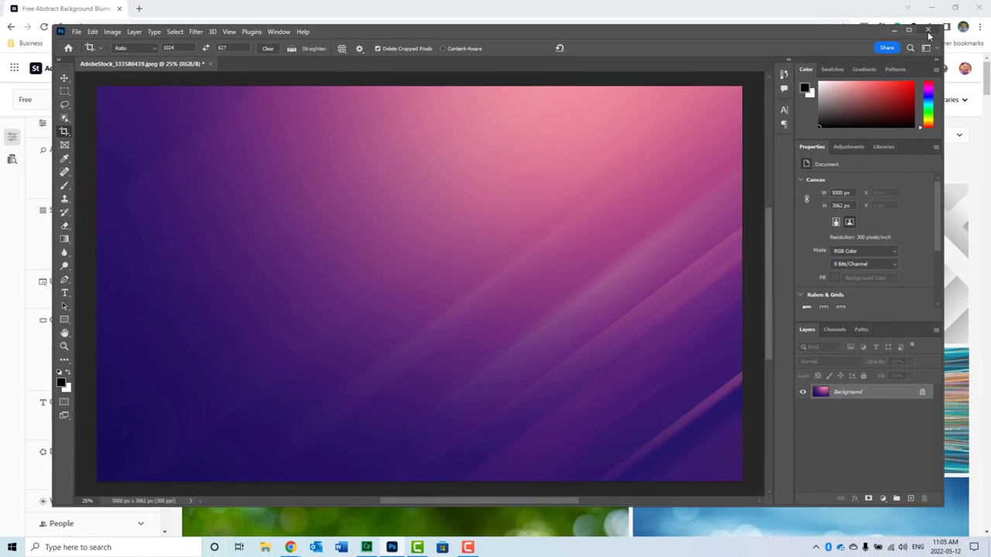
{"action": "left_click", "coordinate": [929, 31]}
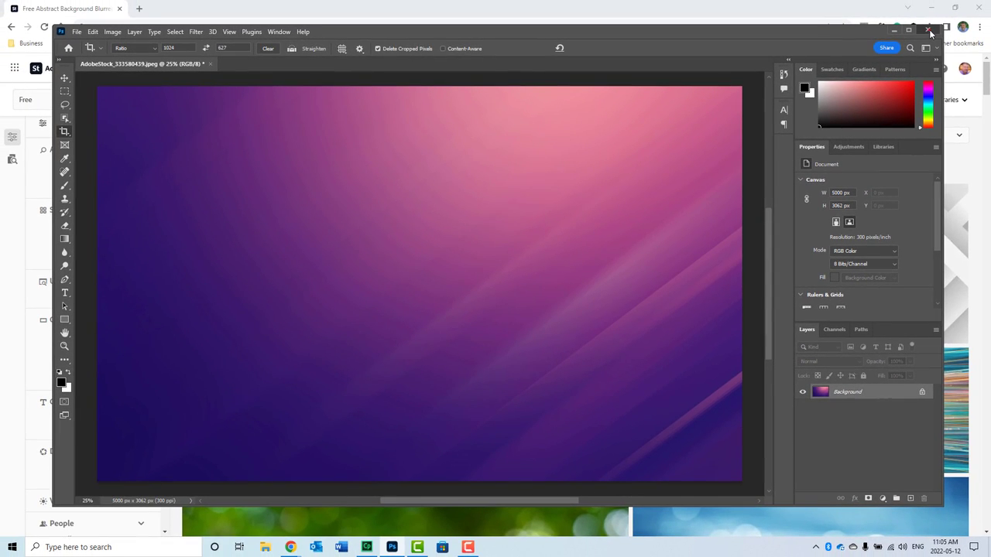
Step: Quit Photoshop without saving, close the browser, and show Captivate's slide properties
{"action": "left_click", "coordinate": [501, 209]}
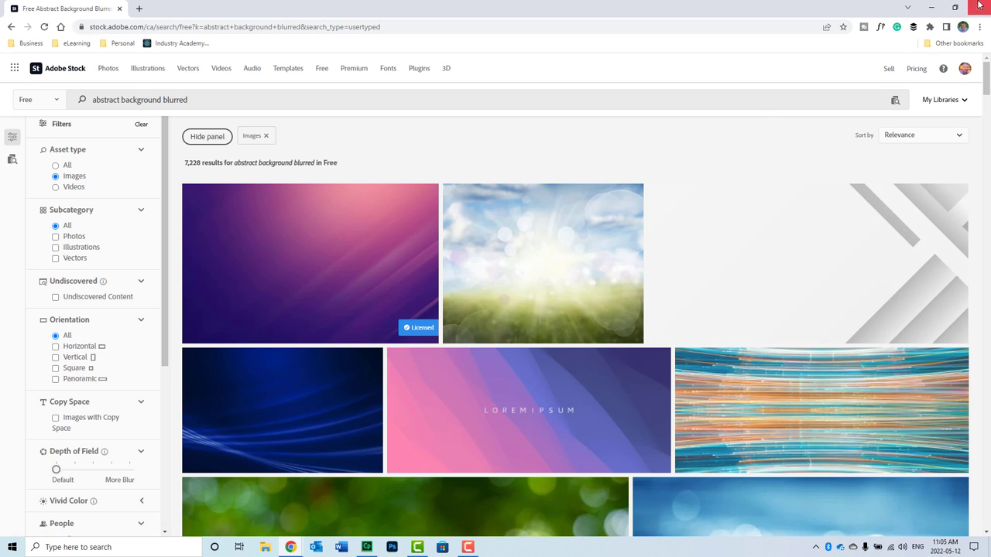
{"action": "left_click", "coordinate": [979, 7]}
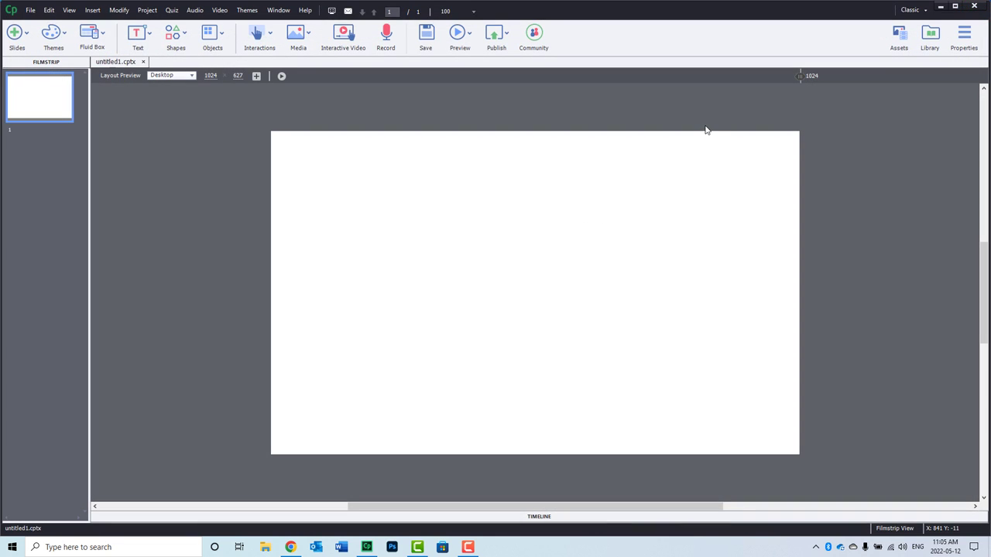
{"action": "left_click", "coordinate": [964, 35]}
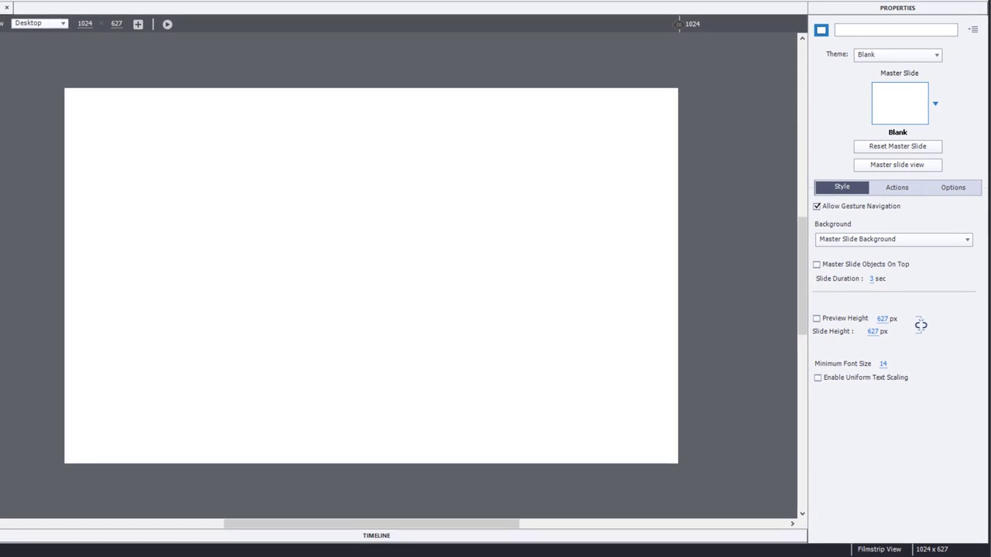
Step: In master slide view, select the main Blank master and choose Add Project Background
{"action": "left_click", "coordinate": [901, 165]}
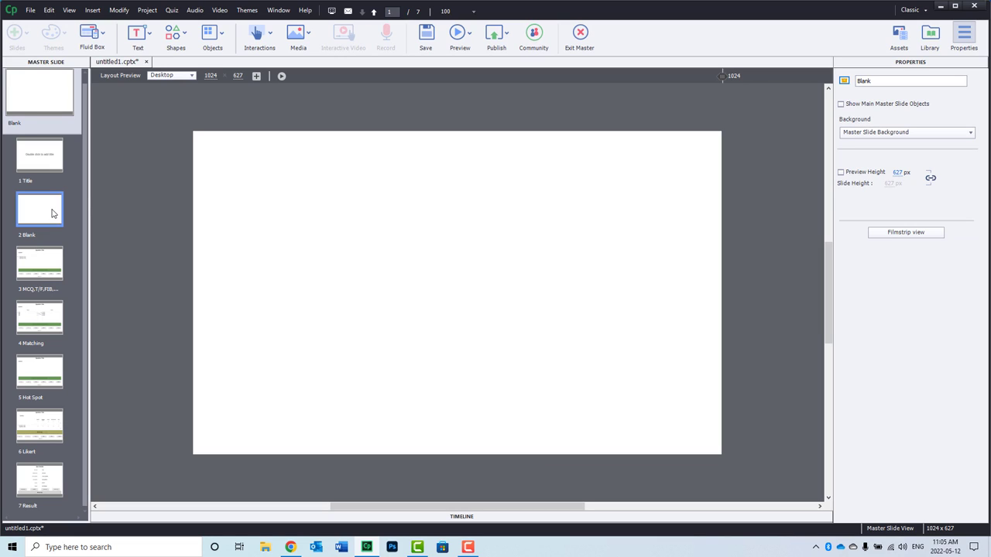
{"action": "left_click", "coordinate": [51, 85]}
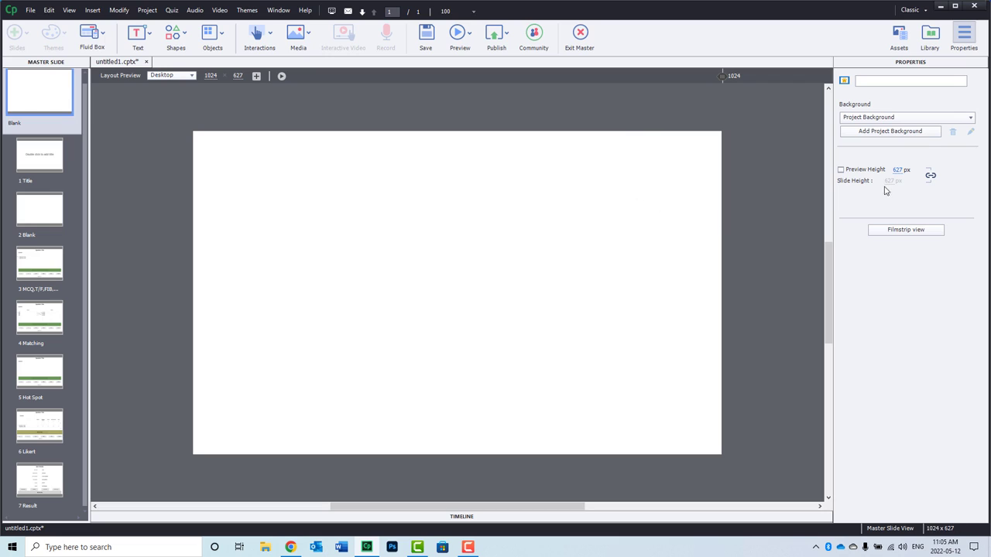
{"action": "left_click", "coordinate": [898, 118]}
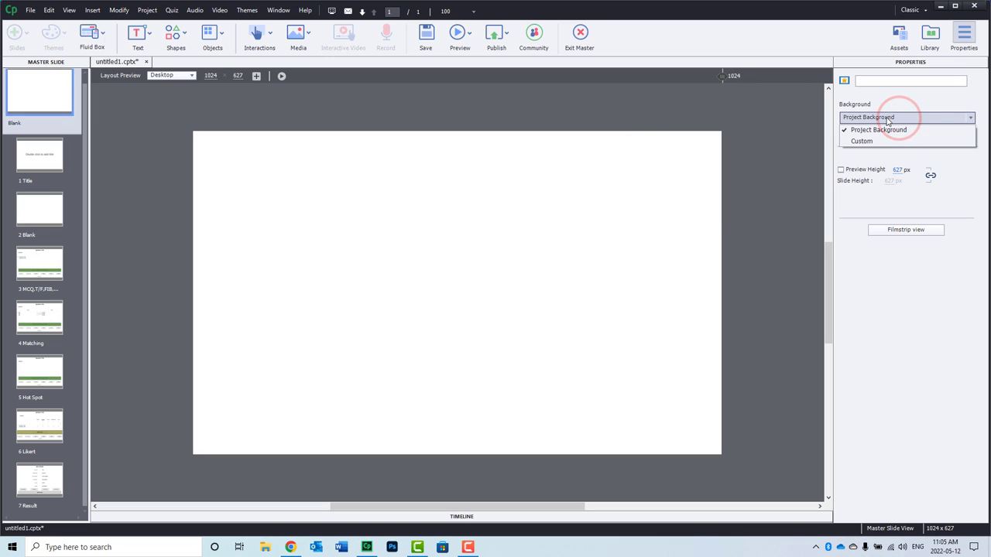
{"action": "left_click", "coordinate": [888, 117]}
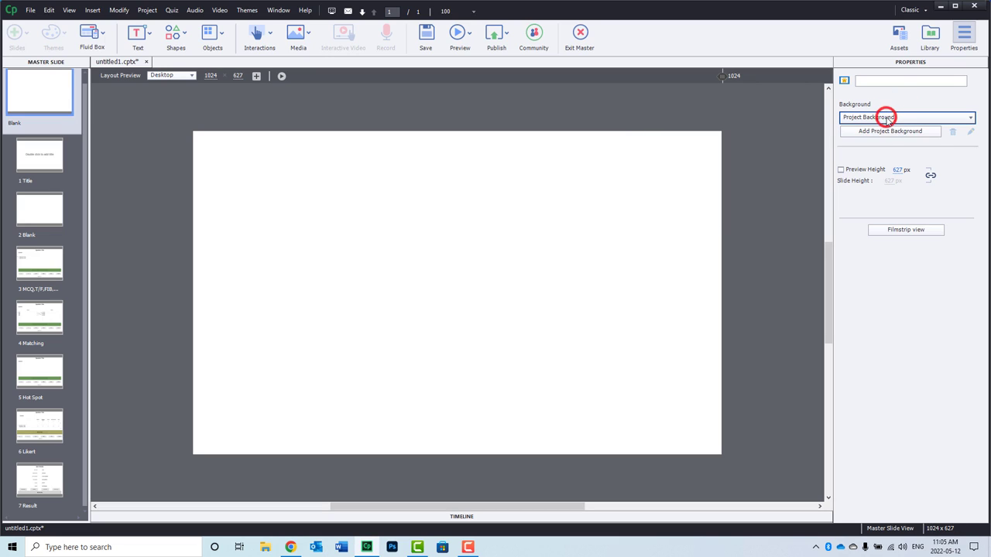
{"action": "left_click", "coordinate": [886, 132]}
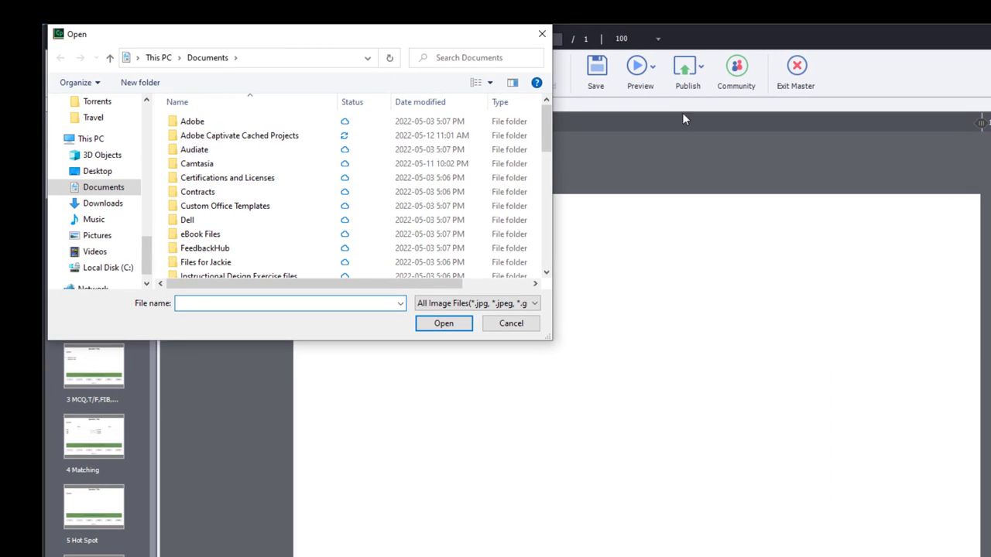
Step: Load AdobeStock_333580439.jpg (51 KB) from the Desktop as background, then select master 2 Blank
{"action": "left_click", "coordinate": [104, 171]}
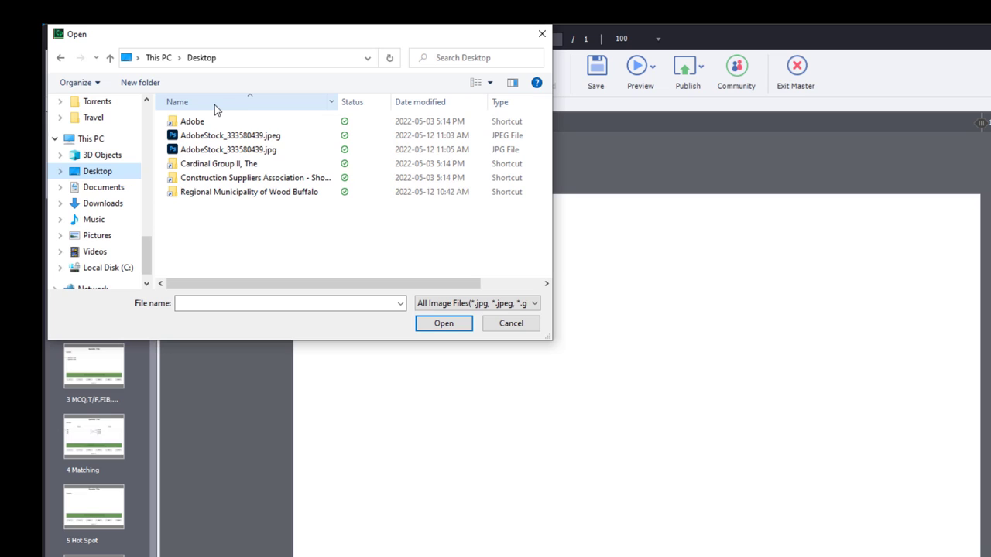
{"action": "left_click", "coordinate": [519, 283]}
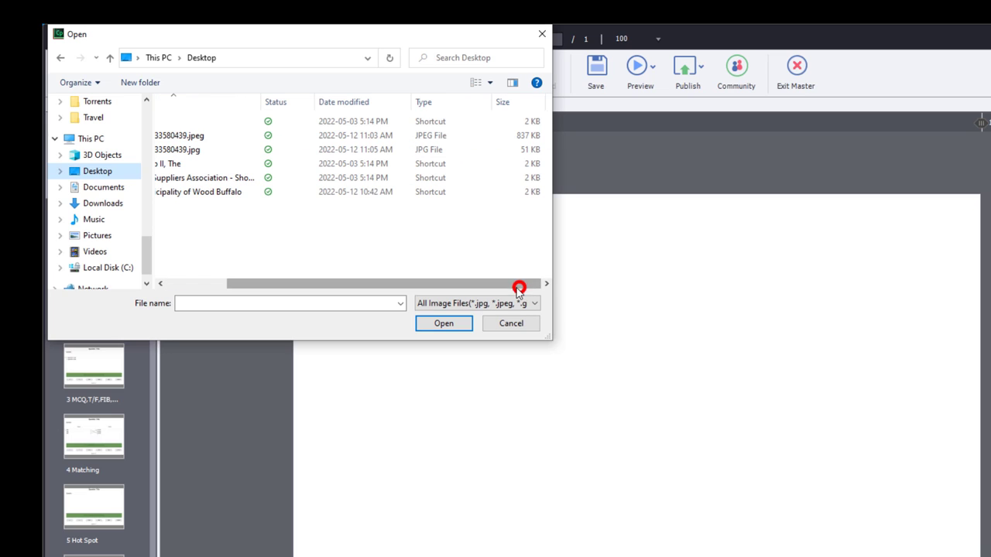
{"action": "left_click", "coordinate": [530, 152]}
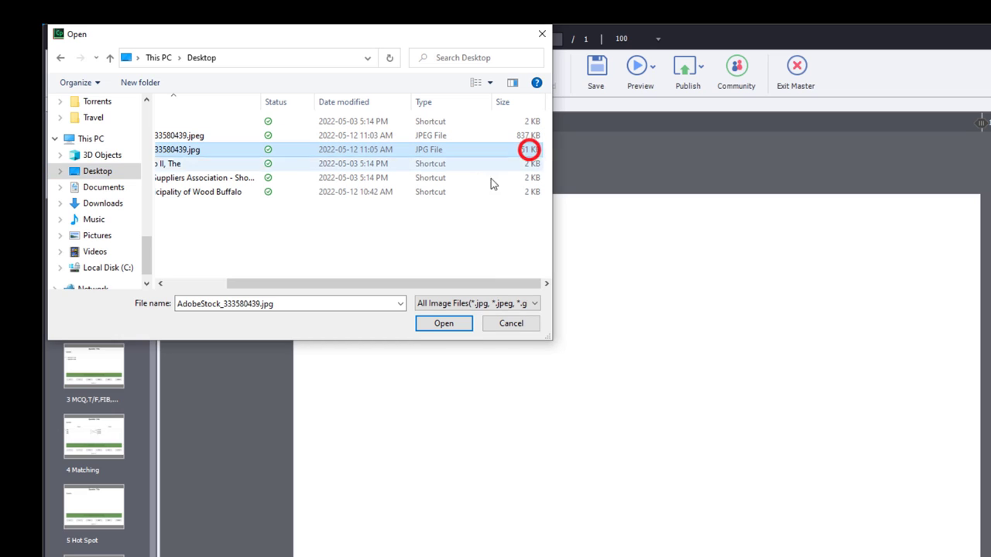
{"action": "left_click", "coordinate": [443, 323]}
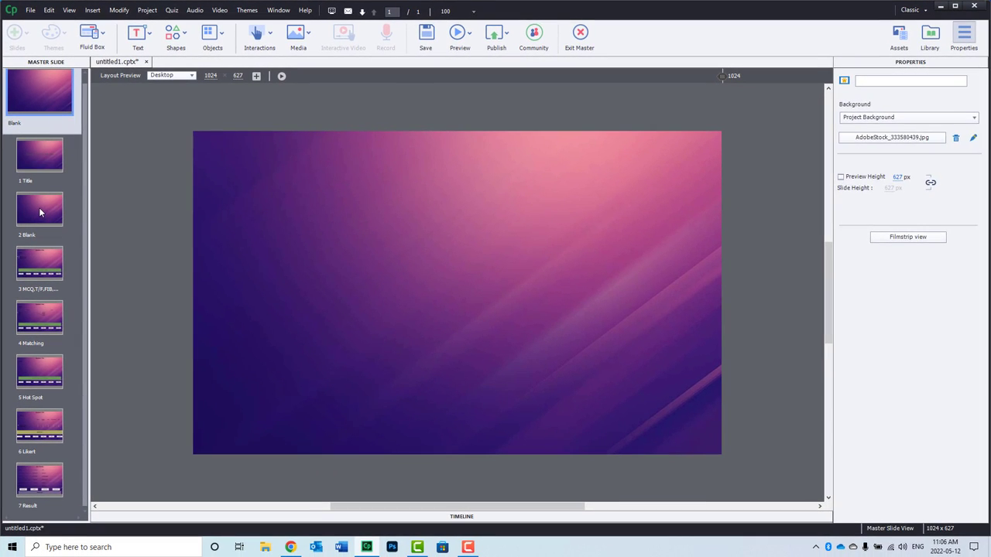
{"action": "left_click", "coordinate": [93, 294]}
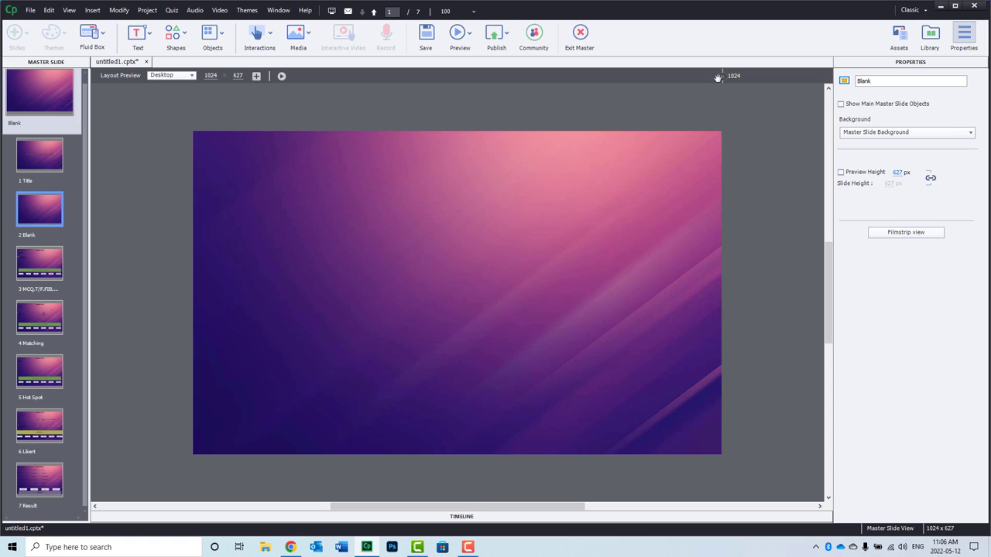
{"action": "left_click_drag", "start_coordinate": [723, 75], "coordinate": [346, 78]}
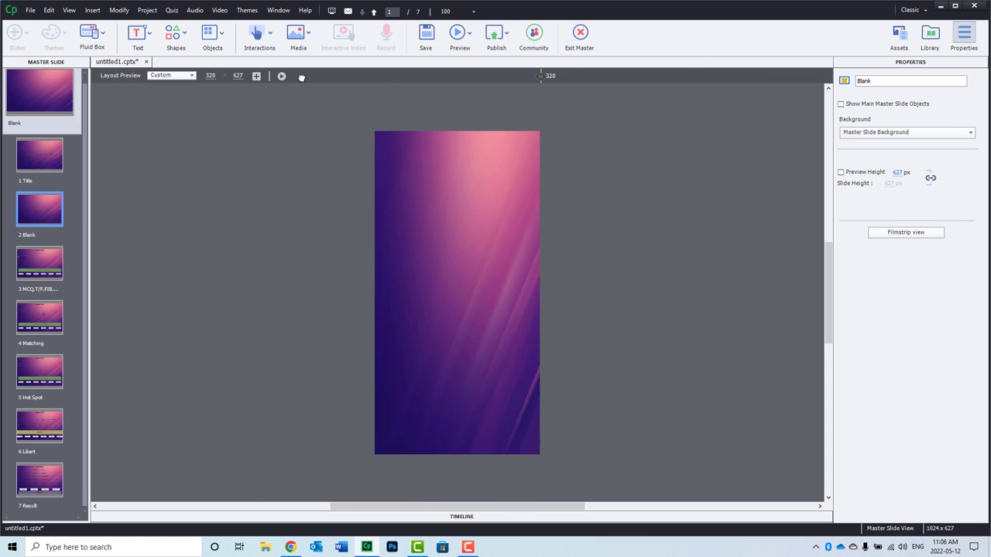
{"action": "left_click", "coordinate": [891, 133]}
{"action": "left_click", "coordinate": [890, 133]}
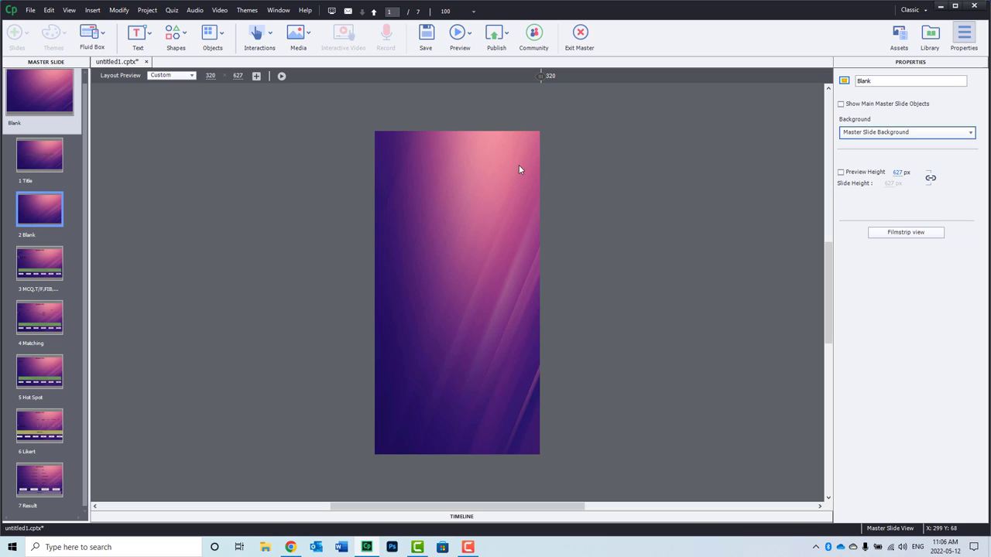
{"action": "left_click", "coordinate": [538, 77]}
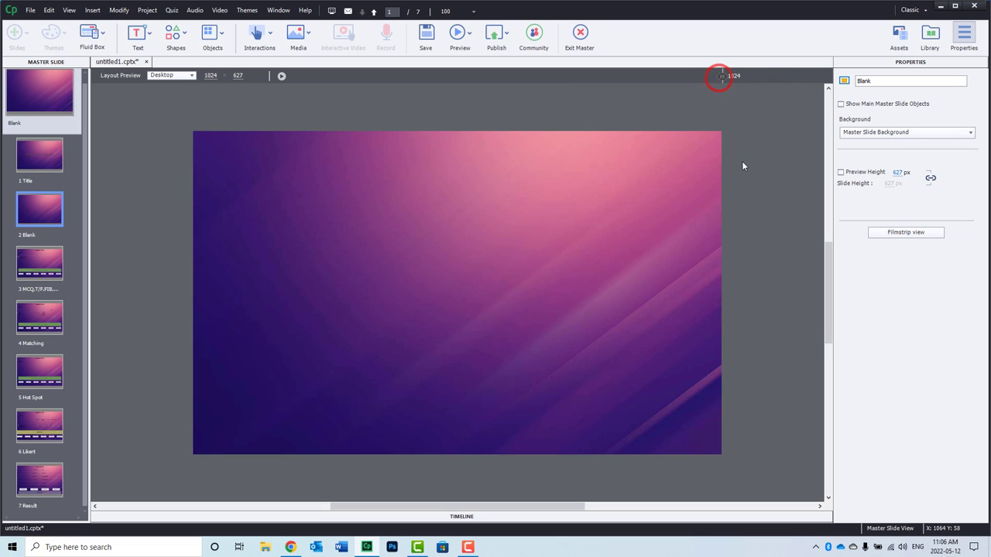
Step: Undo twice, insert a content master slide, and name it Standard Content
{"action": "key", "text": "ctrl+z"}
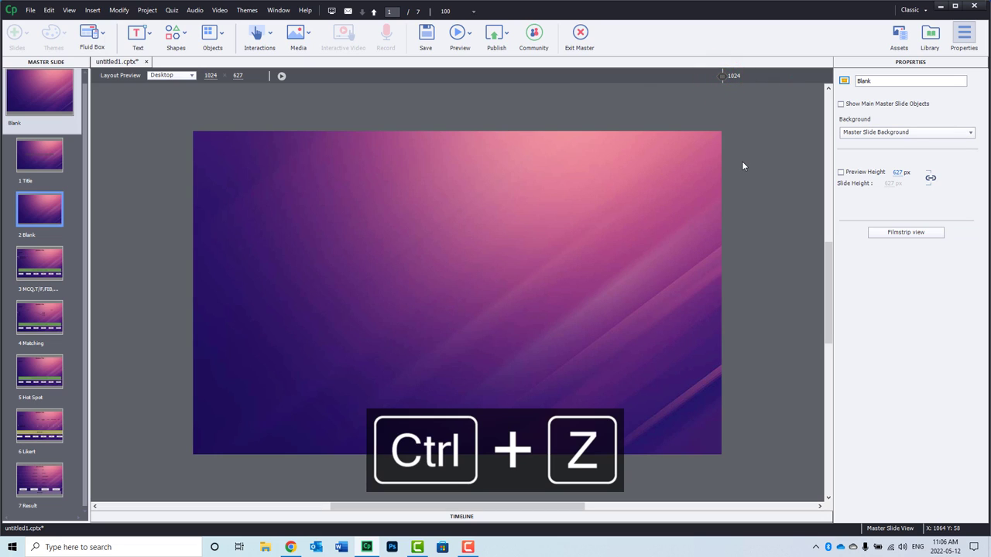
{"action": "key", "text": "ctrl+z"}
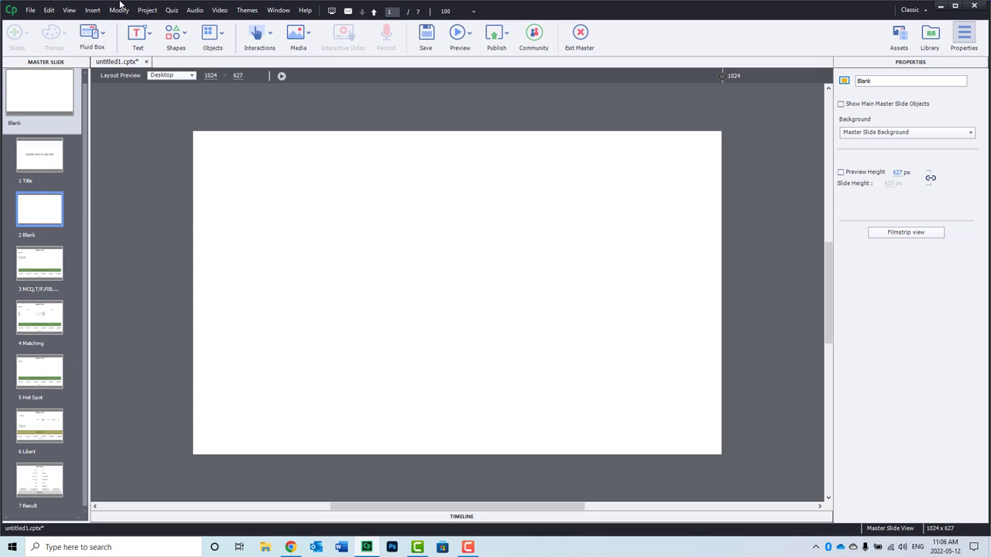
{"action": "left_click", "coordinate": [95, 10]}
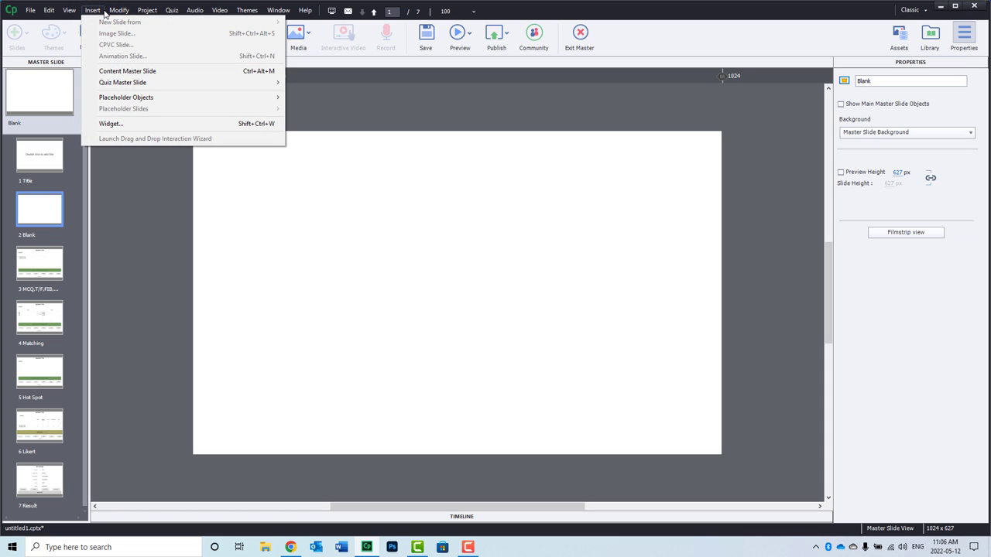
{"action": "left_click", "coordinate": [104, 70]}
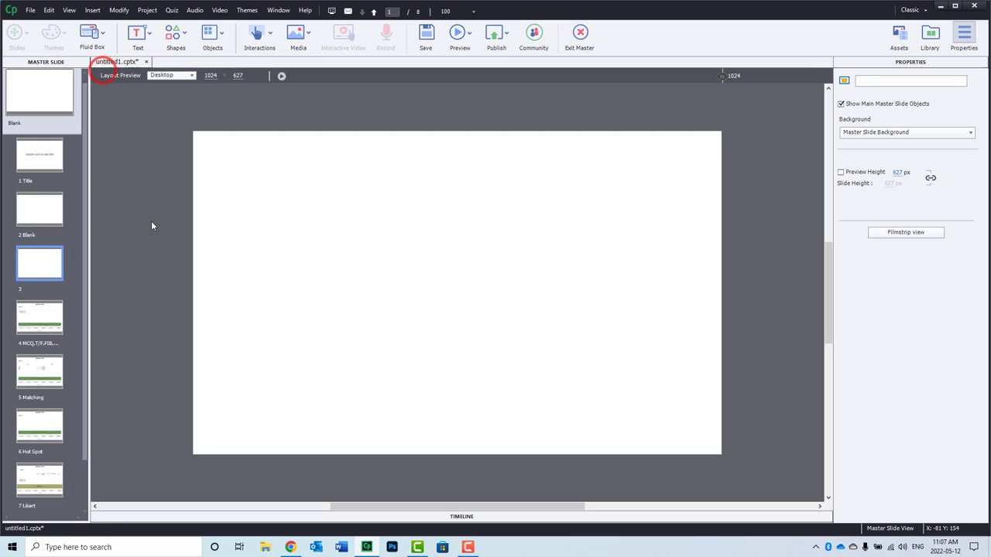
{"action": "left_click", "coordinate": [39, 262]}
{"action": "left_click", "coordinate": [889, 79]}
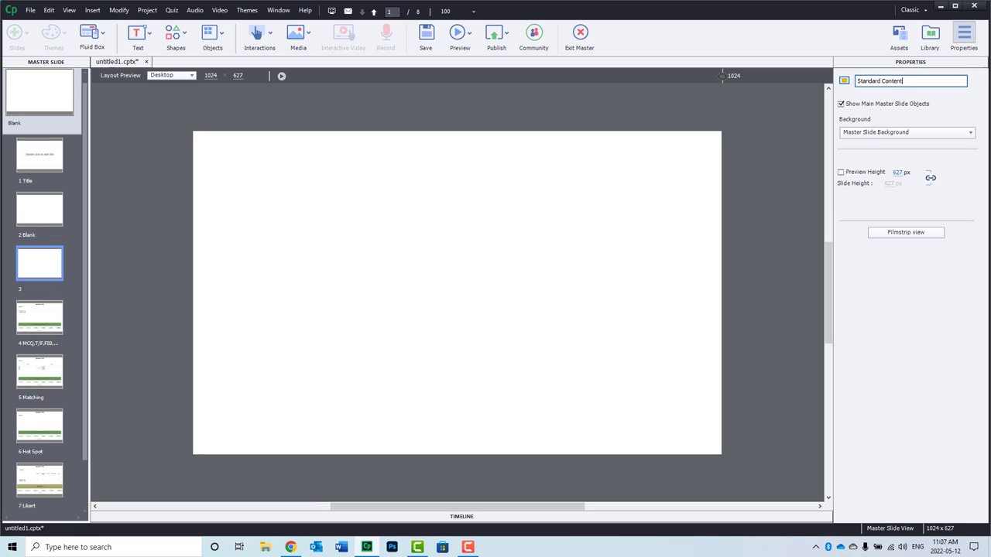
Step: Add three vertically stacked fluid boxes to the Standard Content master
{"action": "left_click", "coordinate": [100, 35]}
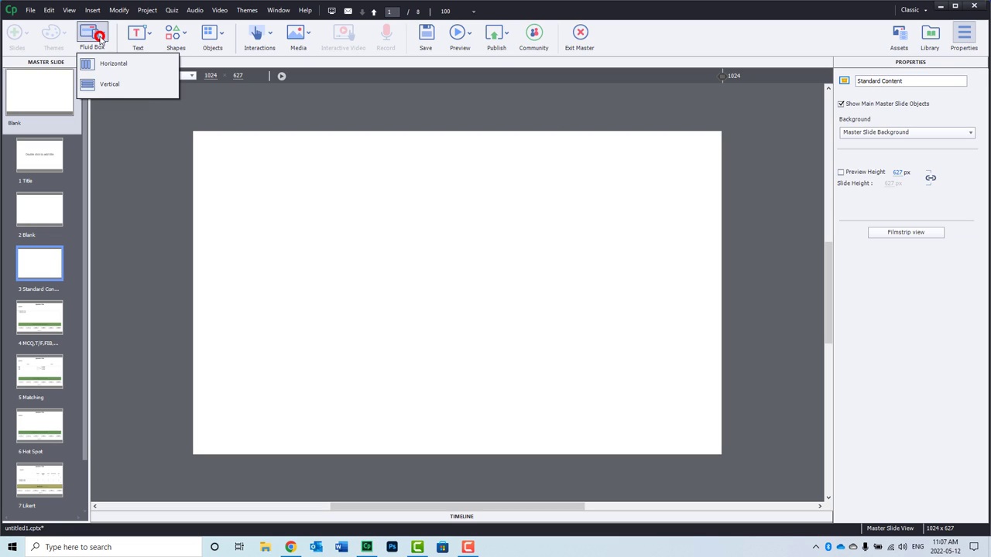
{"action": "left_click", "coordinate": [112, 85]}
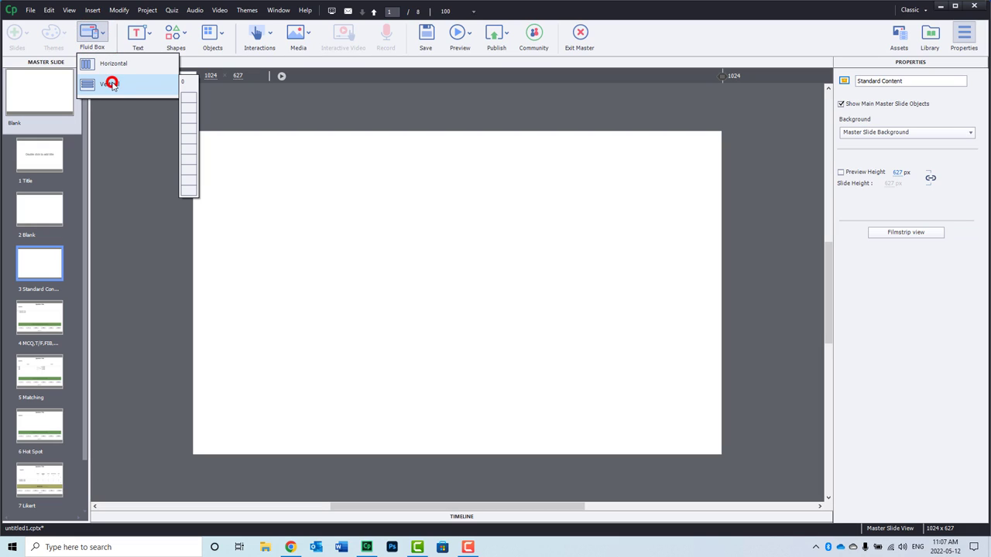
{"action": "left_click", "coordinate": [189, 122]}
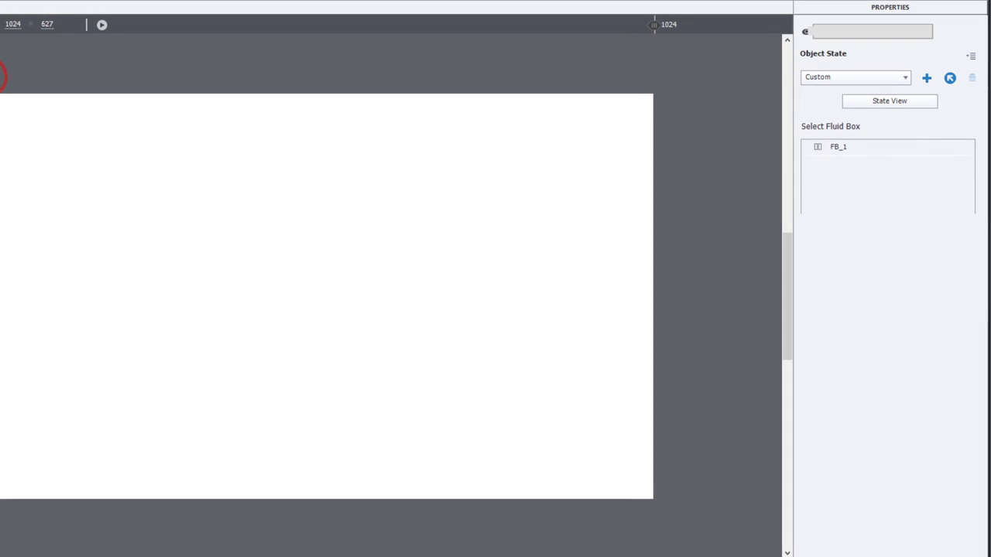
Step: Set the top box FB_2 and bottom box FB_4 heights to 10%, then select FB_3
{"action": "left_click", "coordinate": [493, 145]}
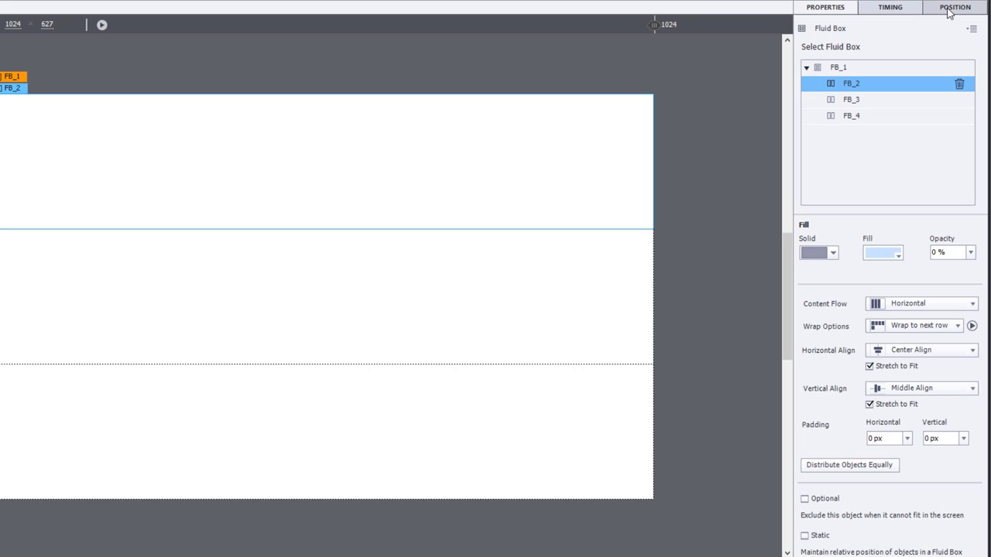
{"action": "left_click", "coordinate": [953, 7]}
{"action": "double_click", "coordinate": [820, 99]}
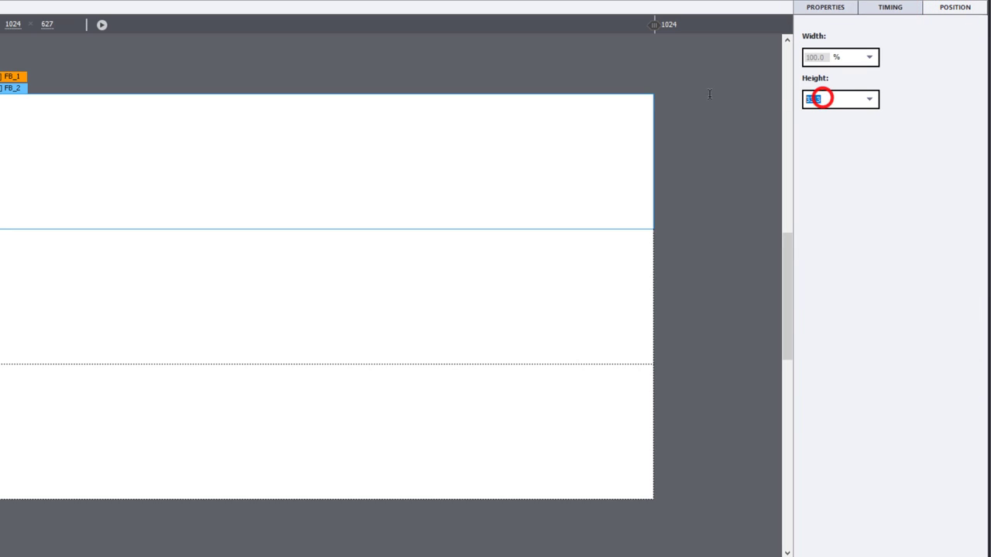
{"action": "type", "text": "10"}
{"action": "key", "text": "Return"}
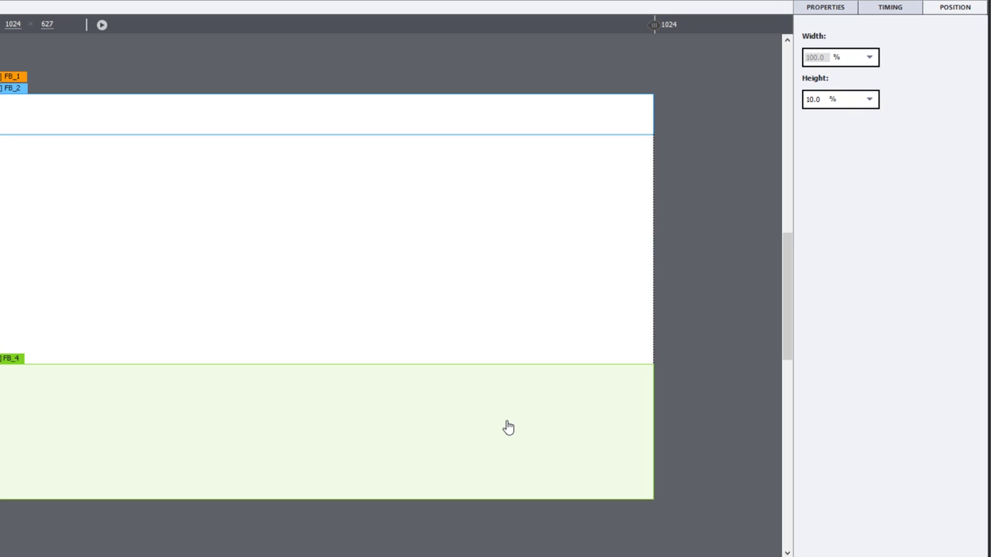
{"action": "left_click", "coordinate": [506, 420]}
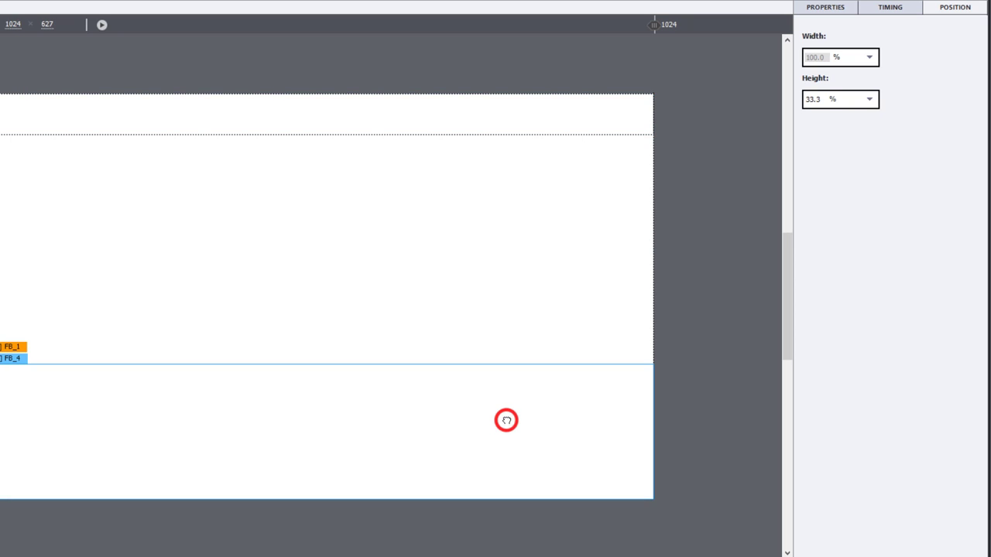
{"action": "double_click", "coordinate": [819, 99]}
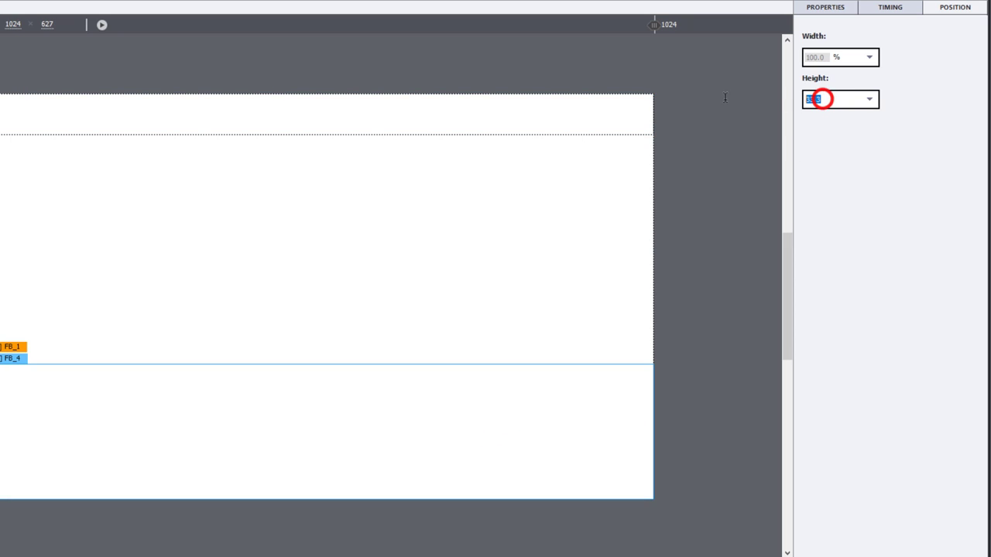
{"action": "type", "text": "10"}
{"action": "key", "text": "Return"}
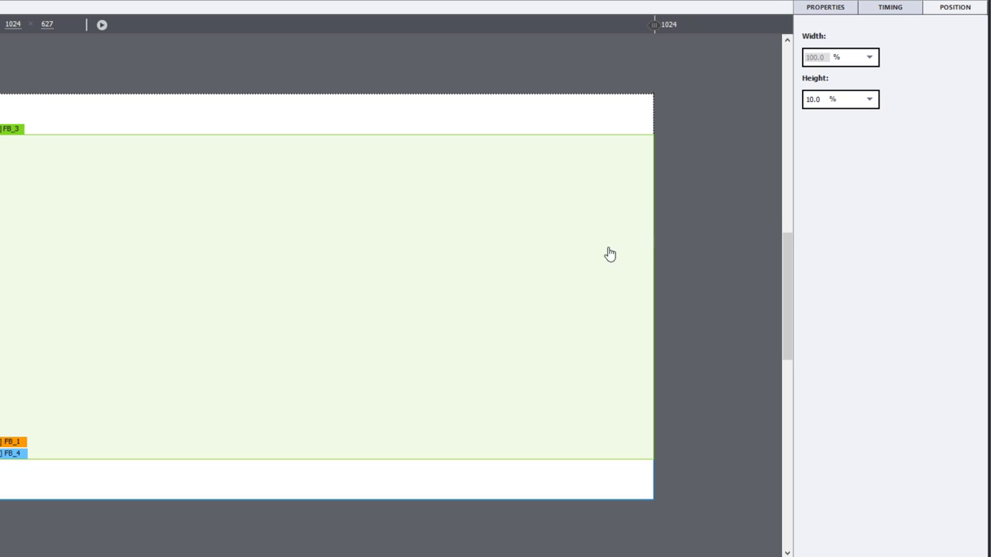
{"action": "left_click", "coordinate": [466, 248]}
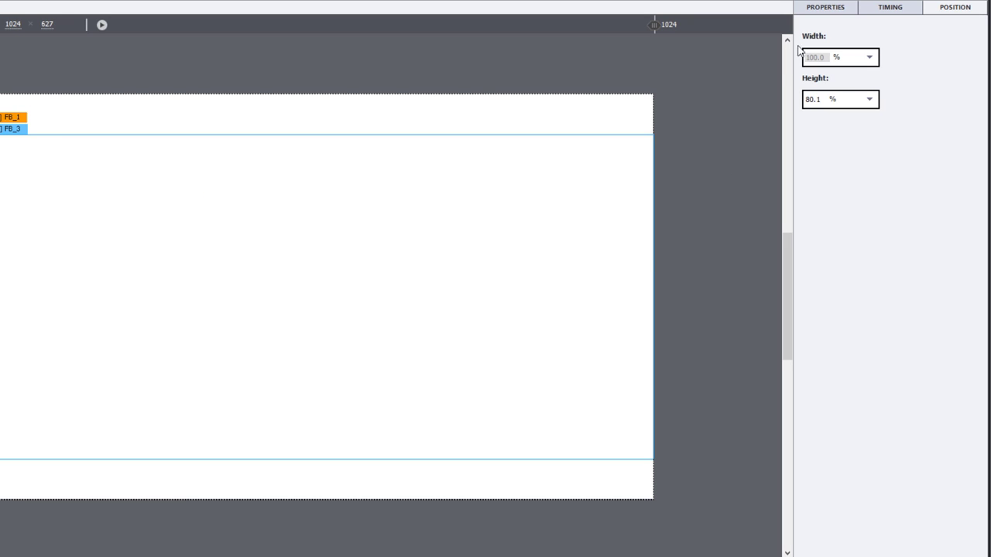
Step: Set the outer fluid box FB_1 to squeeze in a column
{"action": "left_click", "coordinate": [830, 8]}
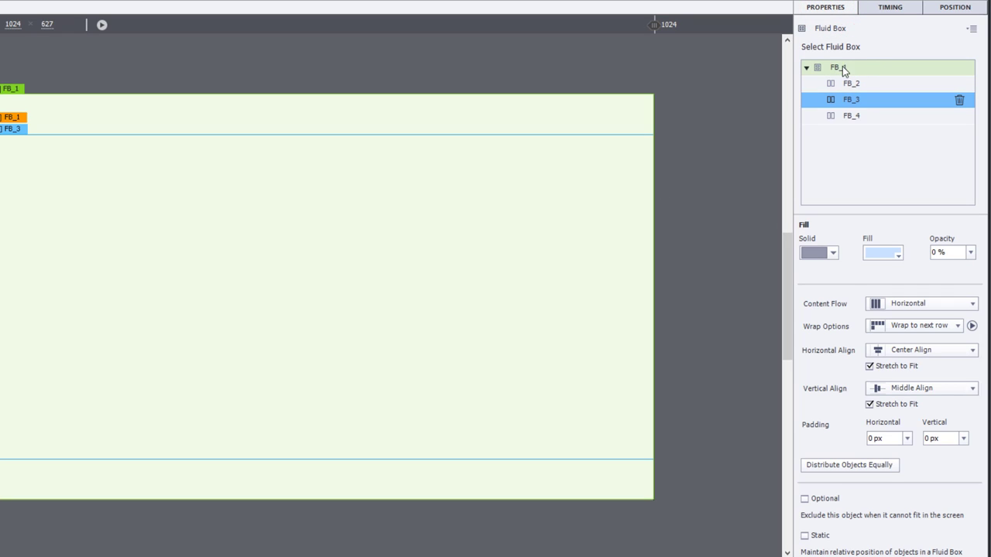
{"action": "left_click", "coordinate": [843, 68]}
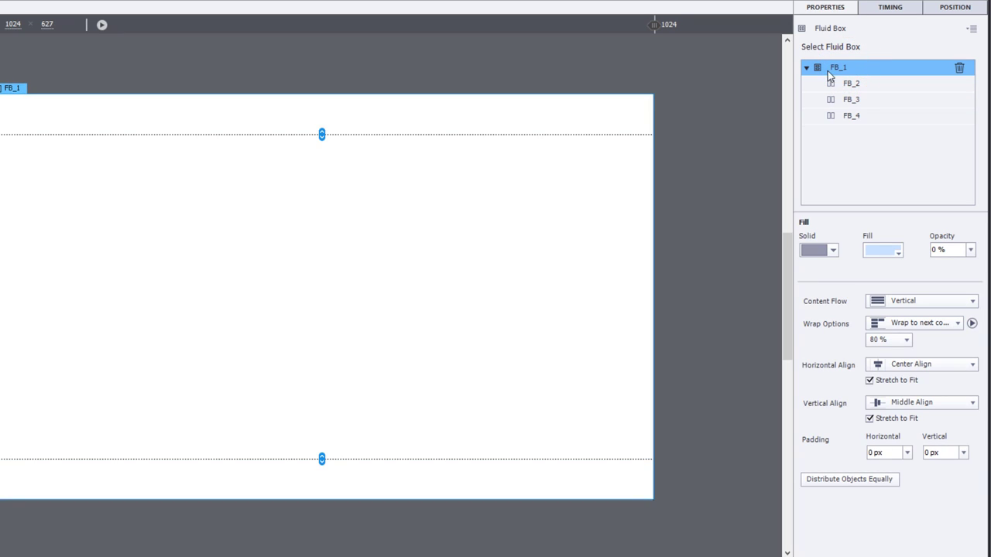
{"action": "left_click", "coordinate": [892, 327]}
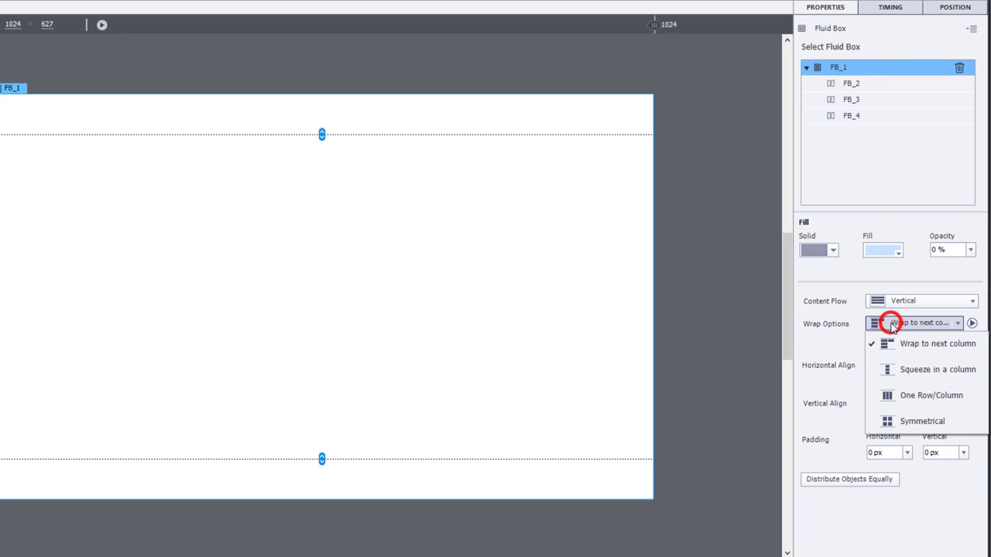
{"action": "left_click", "coordinate": [900, 369]}
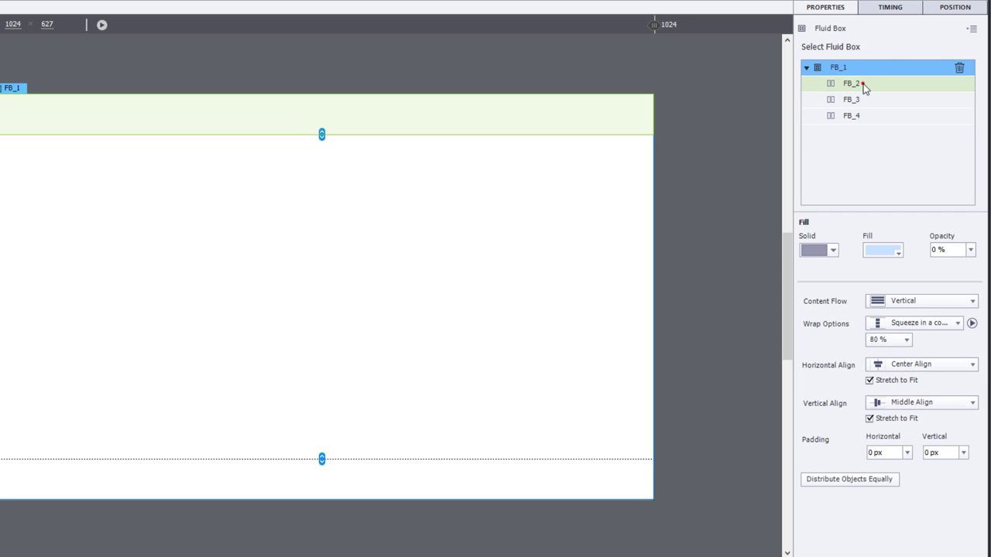
Step: Set FB_2 to squeeze in a row, leaving FB_3 wrapping to the next row
{"action": "left_click", "coordinate": [865, 85]}
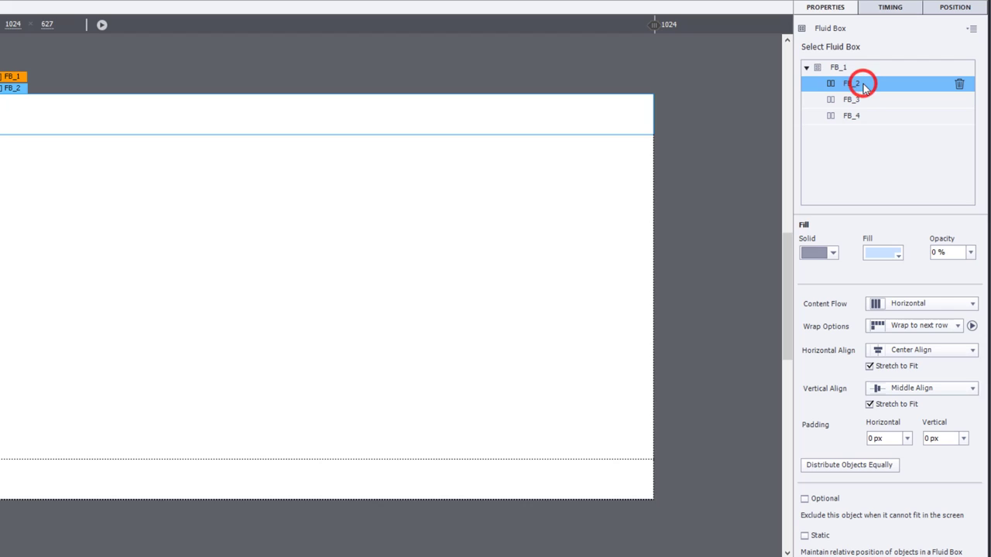
{"action": "left_click", "coordinate": [919, 325]}
{"action": "left_click", "coordinate": [910, 371]}
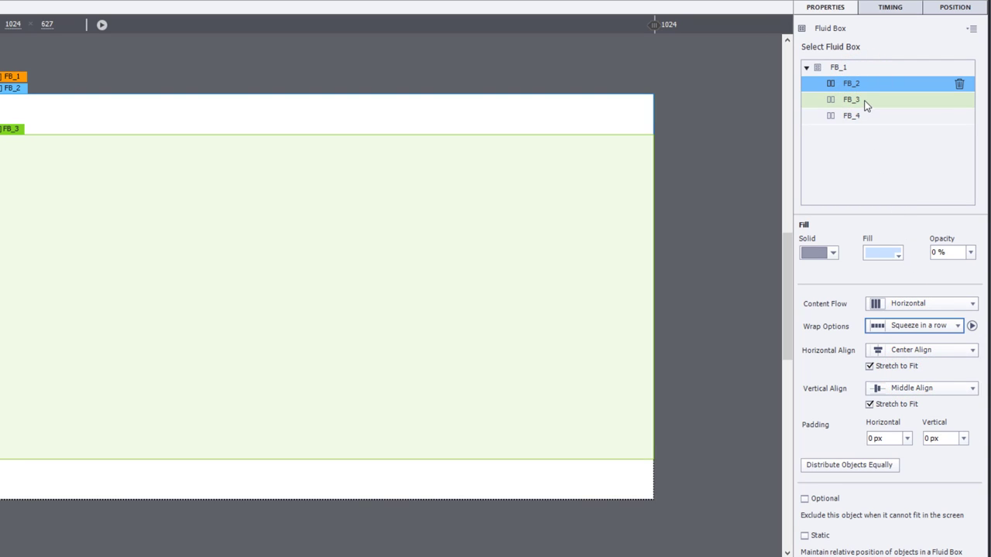
{"action": "left_click", "coordinate": [865, 102]}
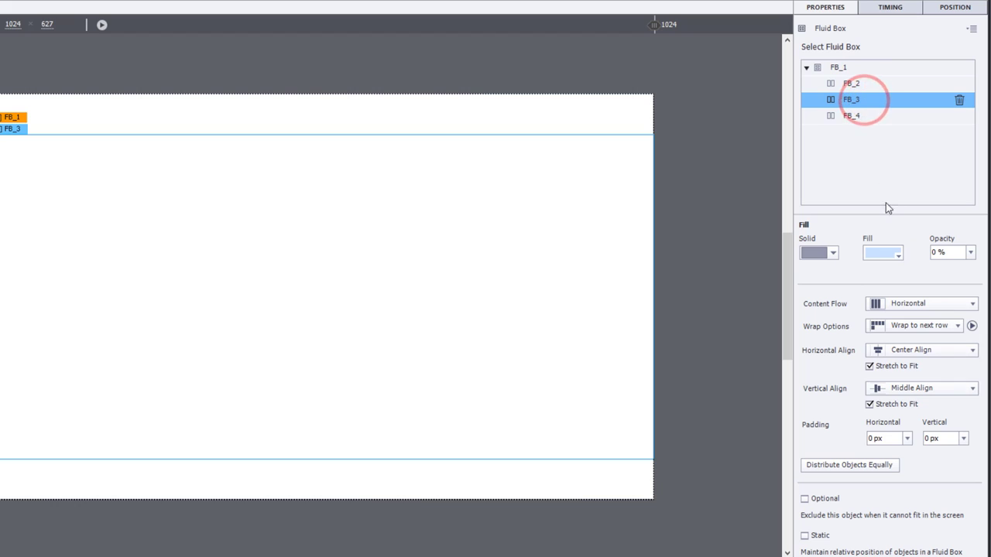
{"action": "left_click", "coordinate": [899, 326]}
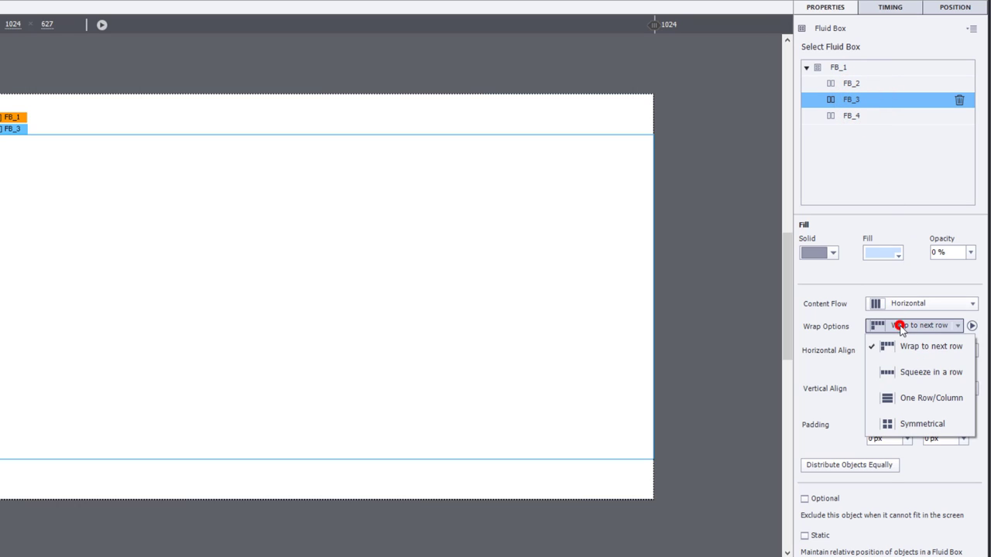
{"action": "left_click", "coordinate": [898, 367]}
{"action": "left_click", "coordinate": [928, 325]}
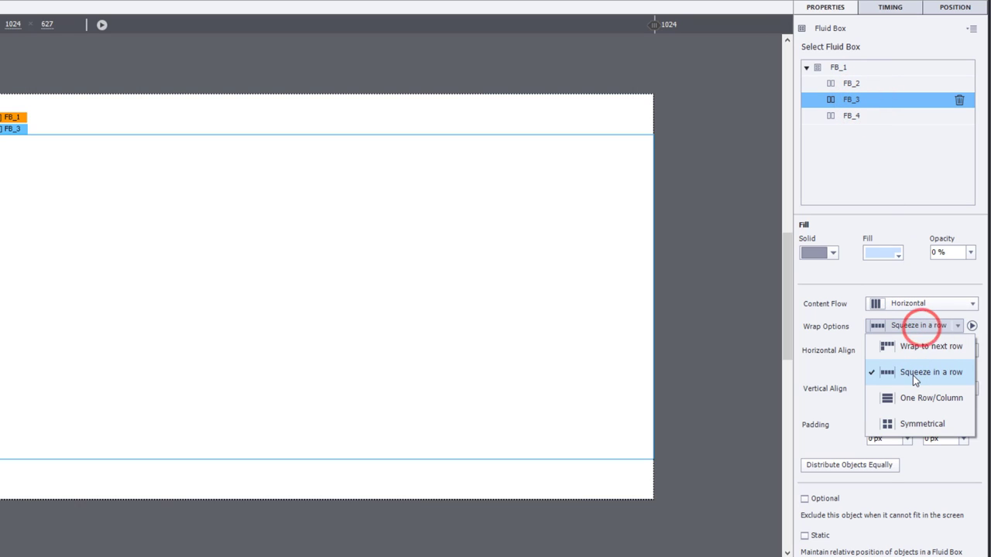
{"action": "left_click", "coordinate": [908, 346]}
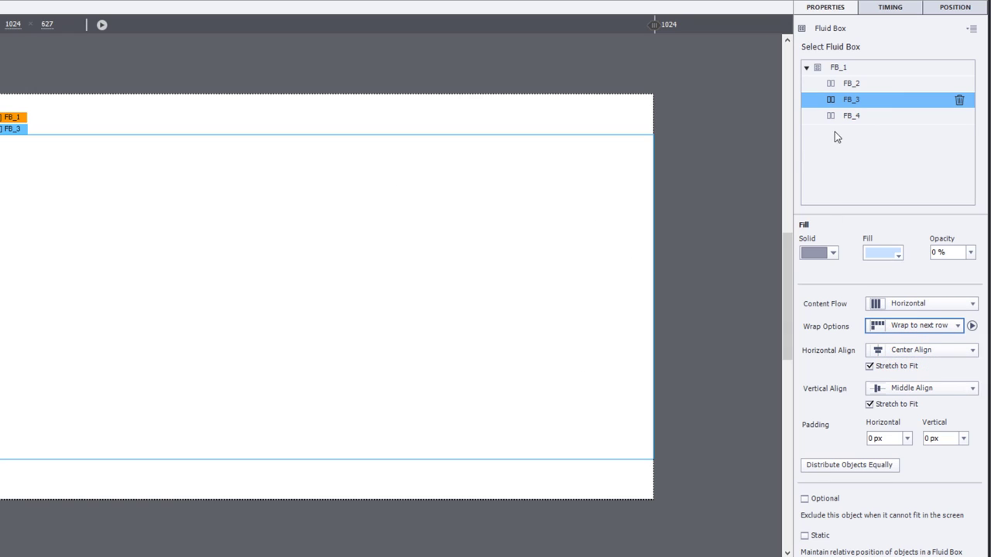
Step: Set FB_4 to squeeze in a row with Space Around alignment
{"action": "left_click", "coordinate": [856, 117]}
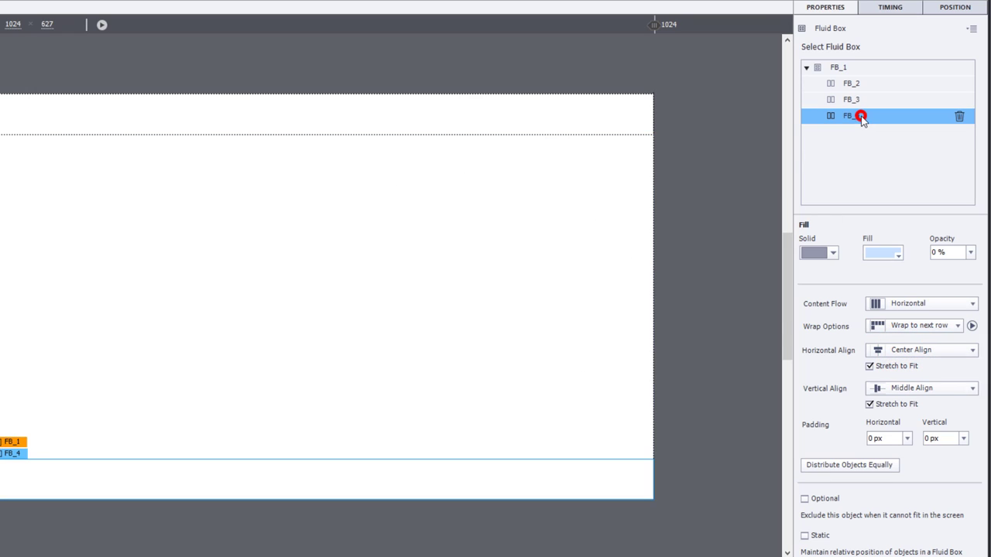
{"action": "left_click", "coordinate": [890, 326]}
{"action": "left_click", "coordinate": [908, 370]}
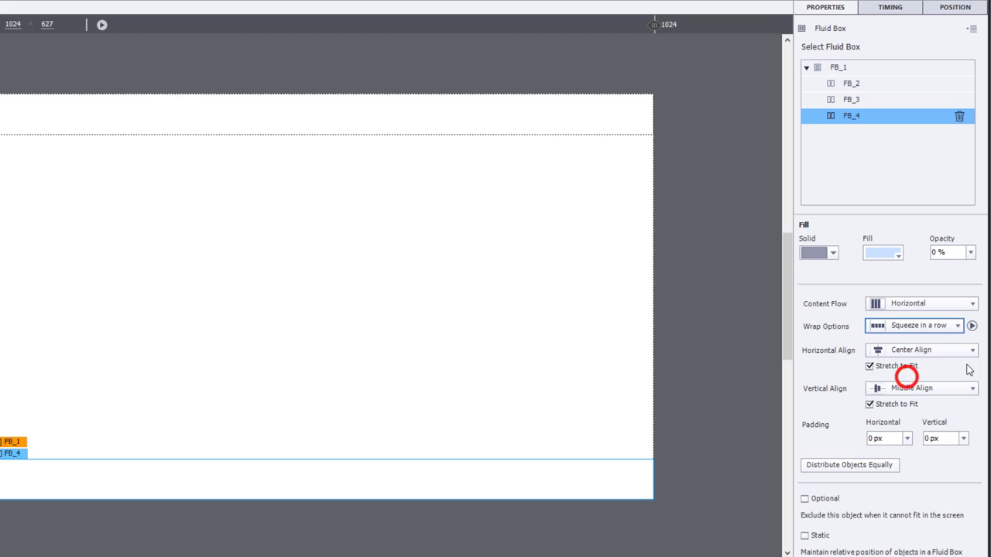
{"action": "left_click", "coordinate": [906, 351]}
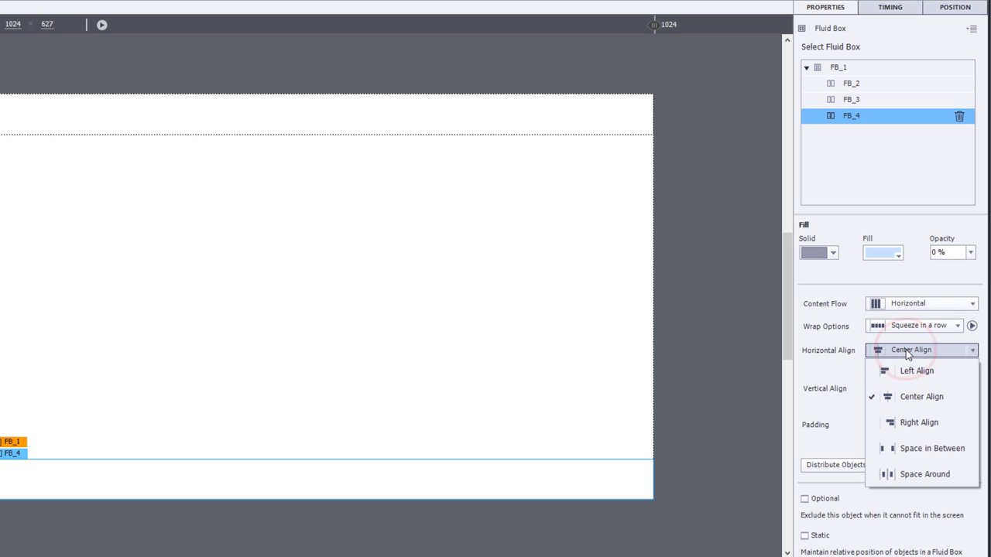
{"action": "left_click", "coordinate": [924, 474]}
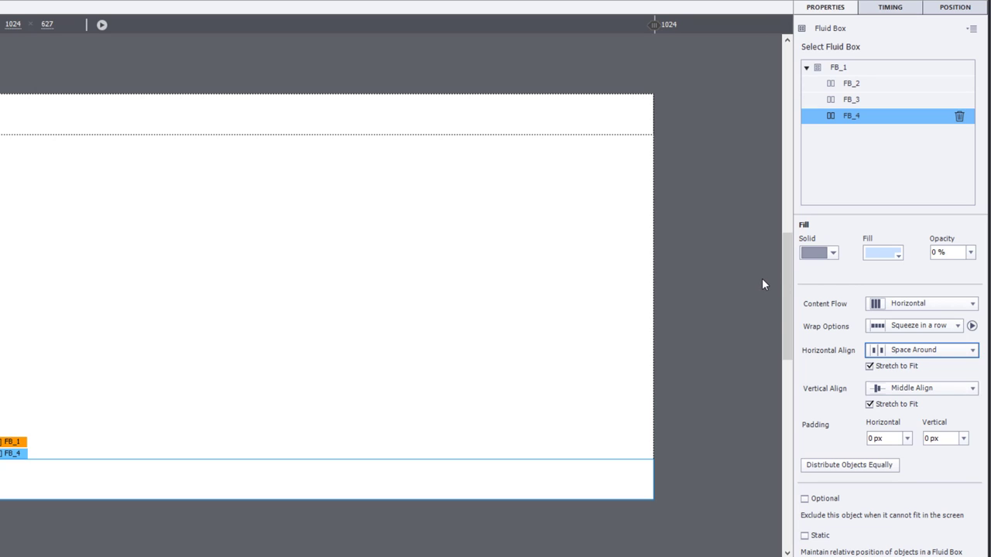
{"action": "left_click", "coordinate": [724, 266]}
{"action": "left_click", "coordinate": [558, 212]}
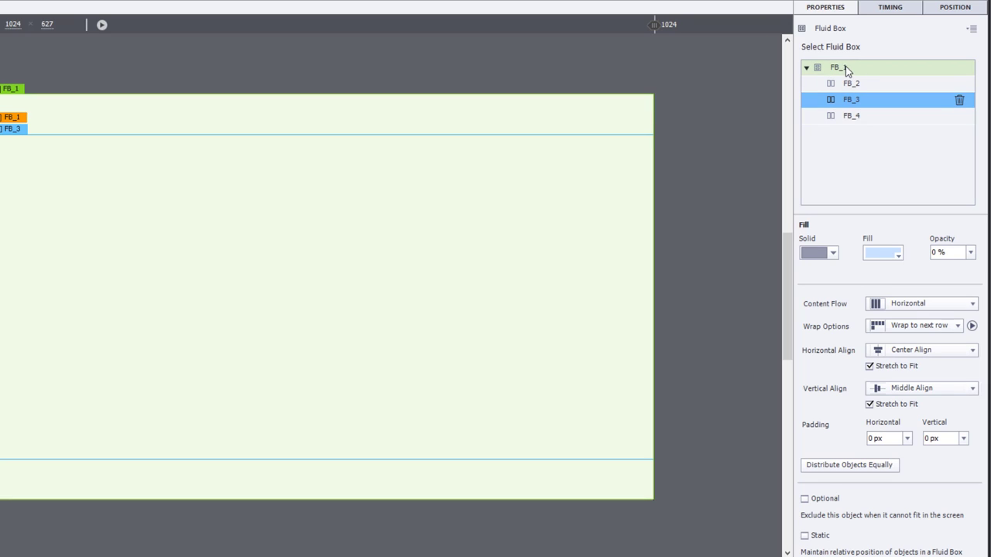
{"action": "left_click", "coordinate": [842, 68]}
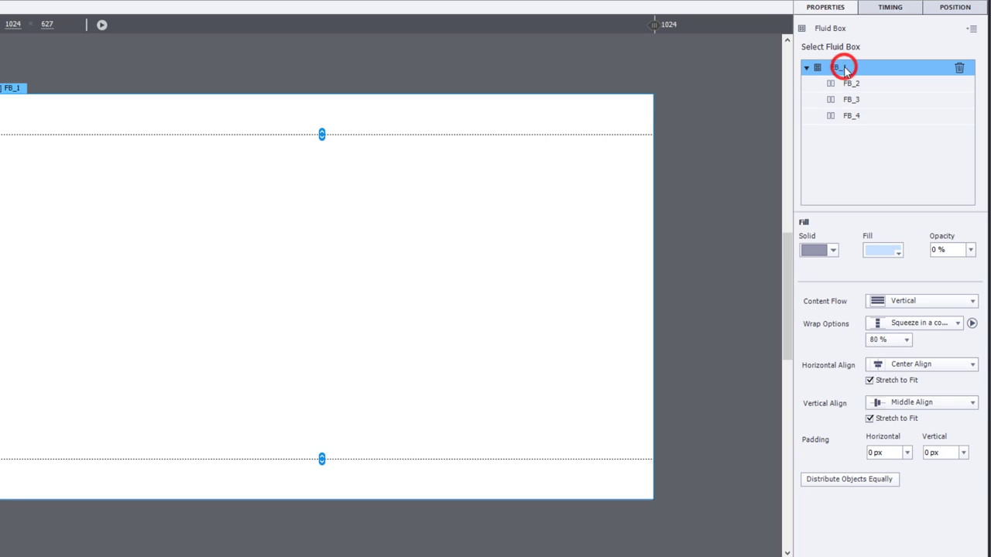
Step: Switch FB_1's fill from Solid to Image and pick AdobeStock_333580439.jpg from the Desktop
{"action": "left_click", "coordinate": [814, 252]}
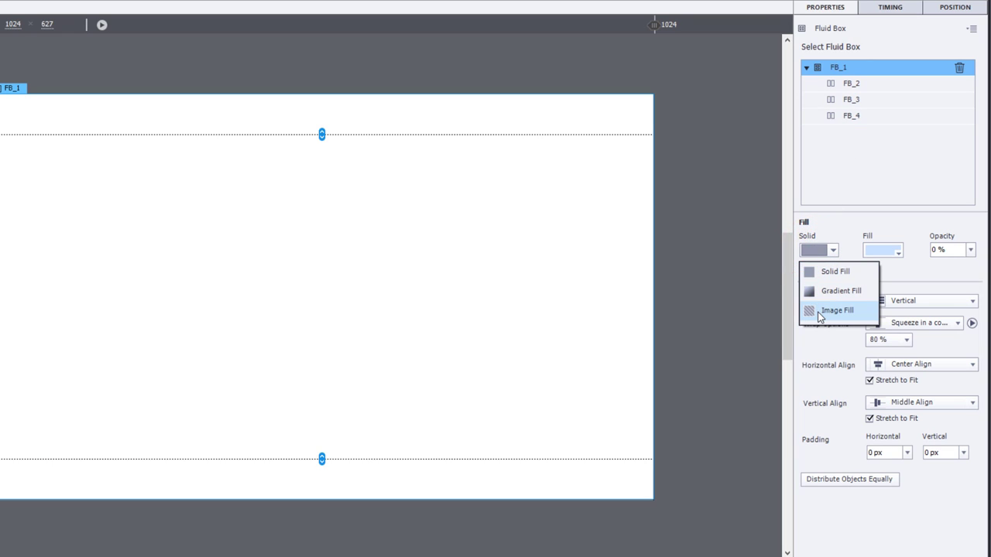
{"action": "left_click", "coordinate": [821, 311]}
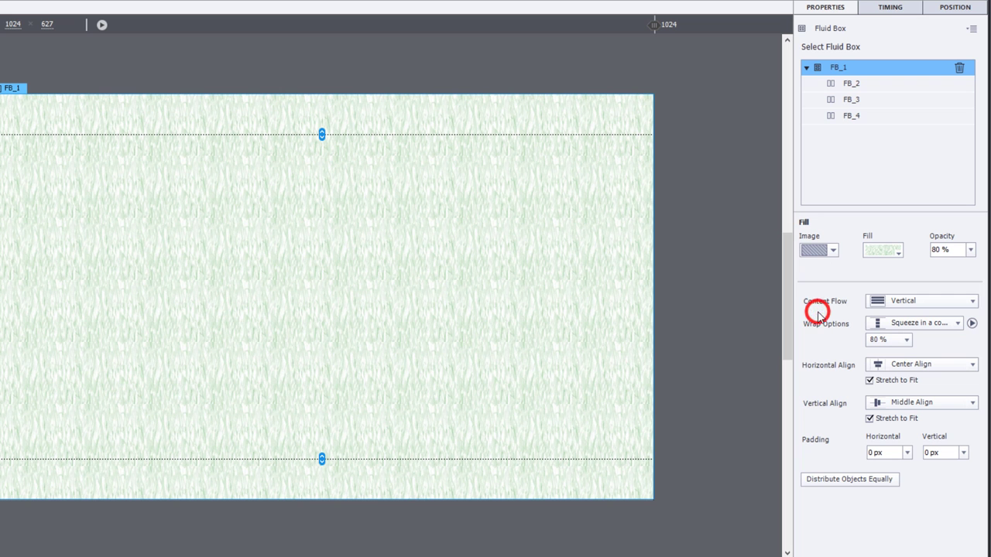
{"action": "left_click", "coordinate": [883, 253]}
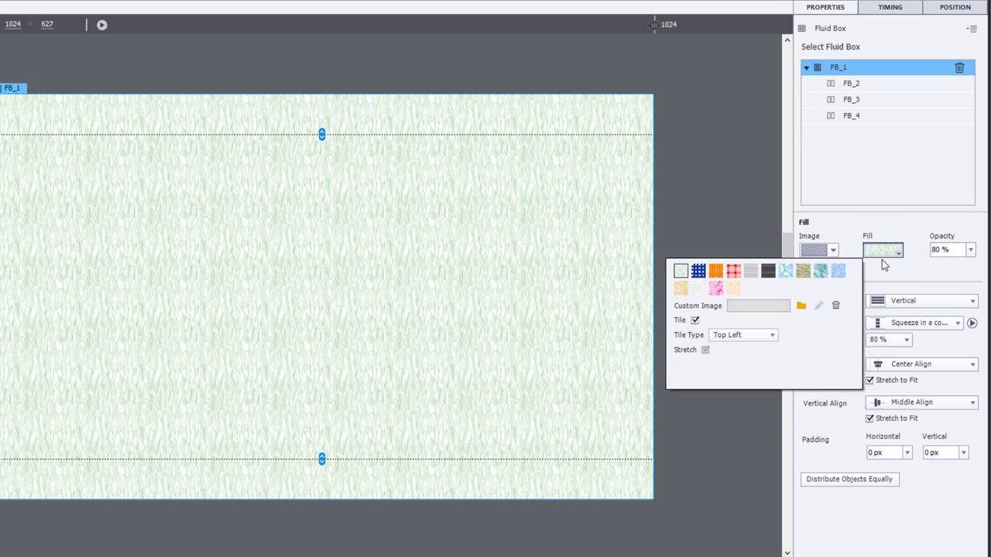
{"action": "left_click", "coordinate": [801, 306]}
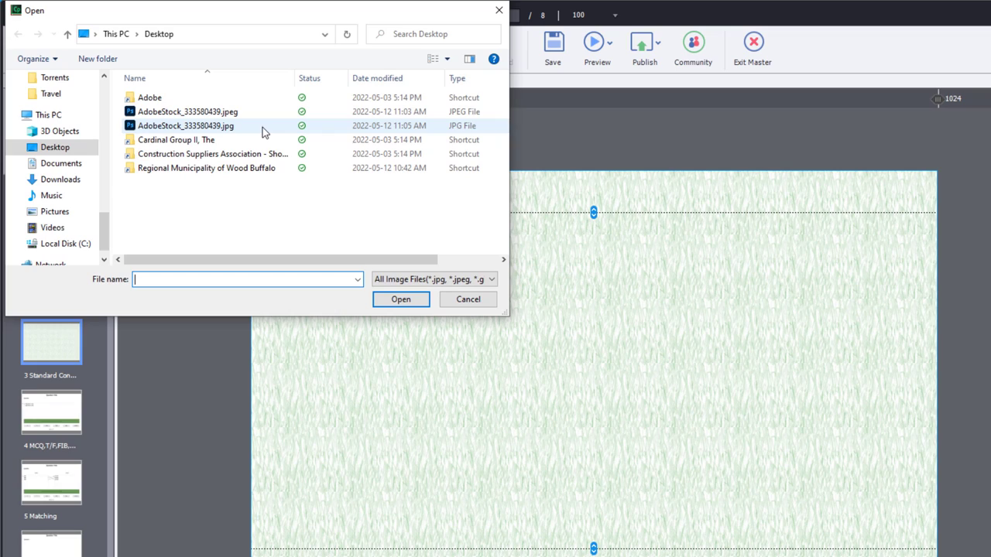
{"action": "left_click", "coordinate": [469, 260]}
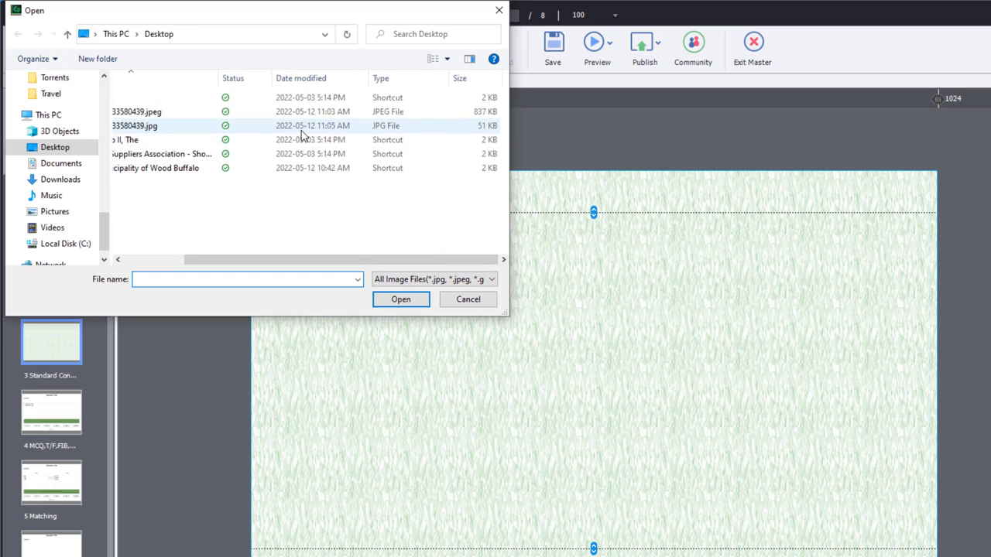
{"action": "left_click", "coordinate": [462, 127]}
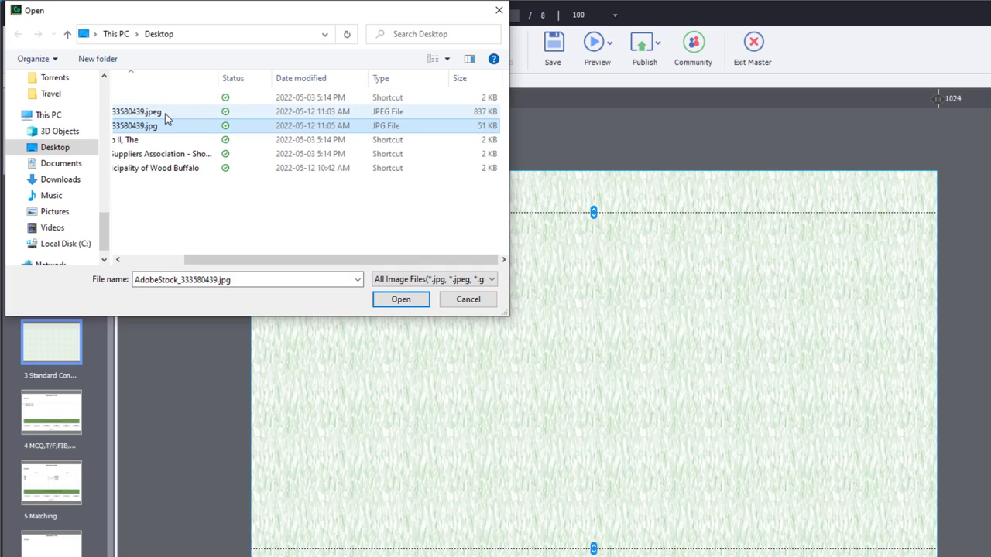
{"action": "mouse_move", "coordinate": [165, 117]}
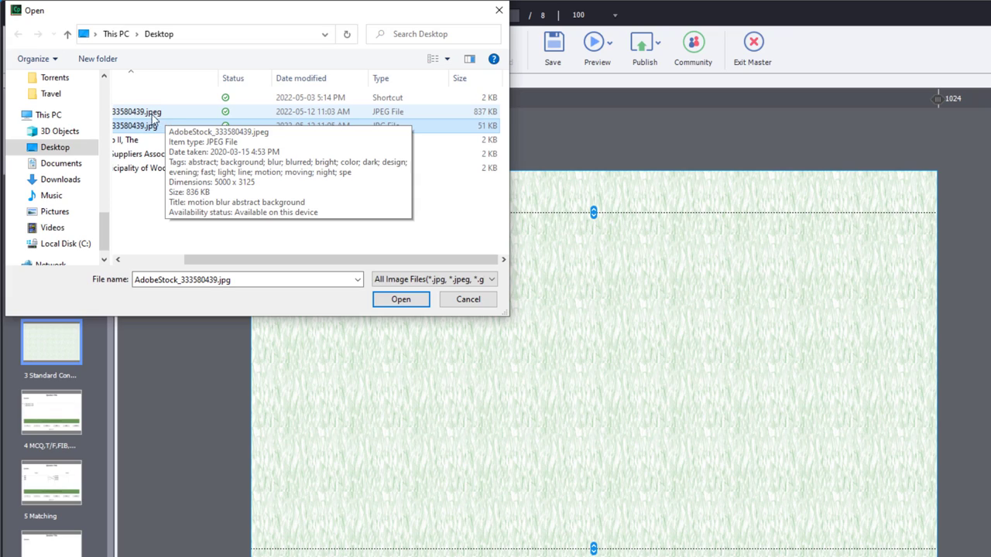
{"action": "left_click", "coordinate": [145, 125]}
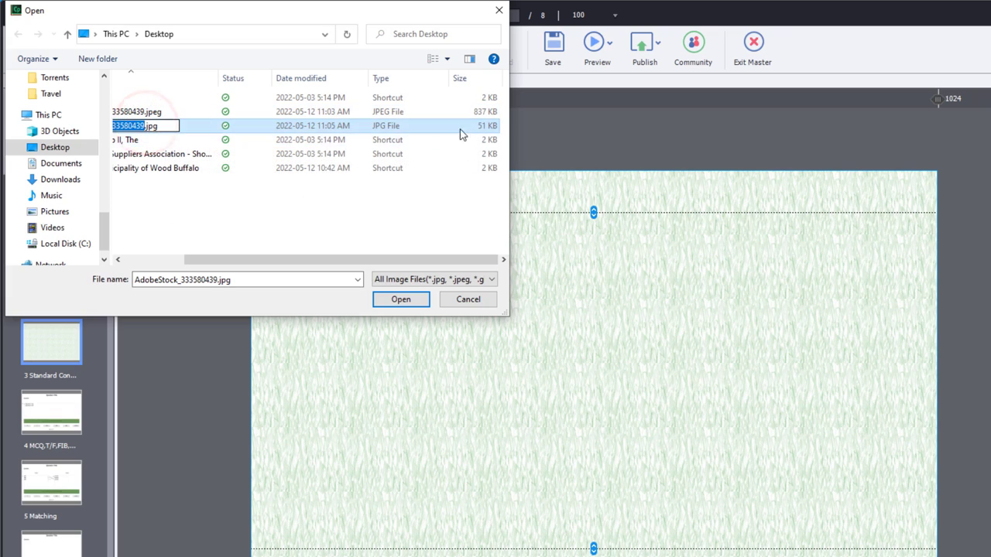
{"action": "left_click", "coordinate": [489, 126]}
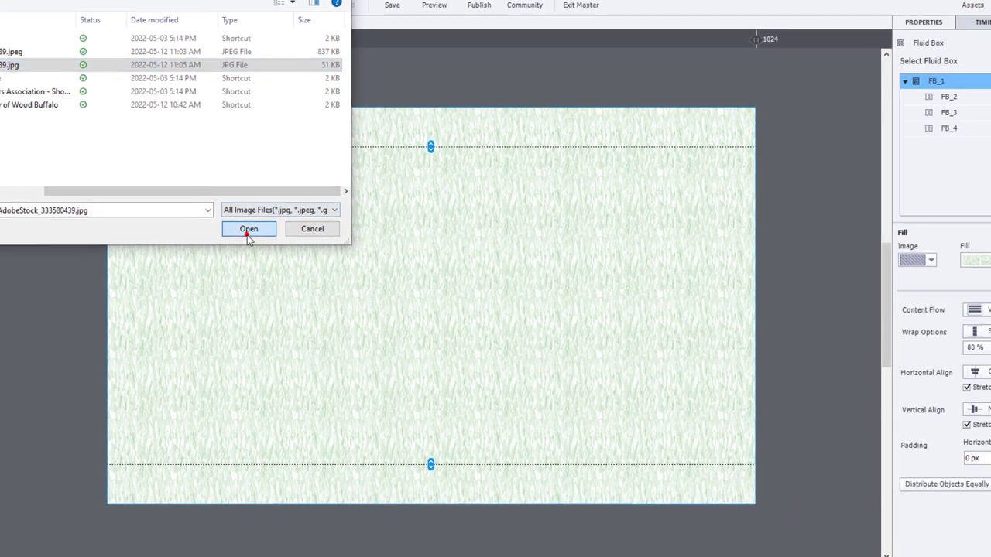
Step: Load the image into FB_1, set Tile Type to Top Right, and preview at 753 and 320 px
{"action": "left_click", "coordinate": [400, 299]}
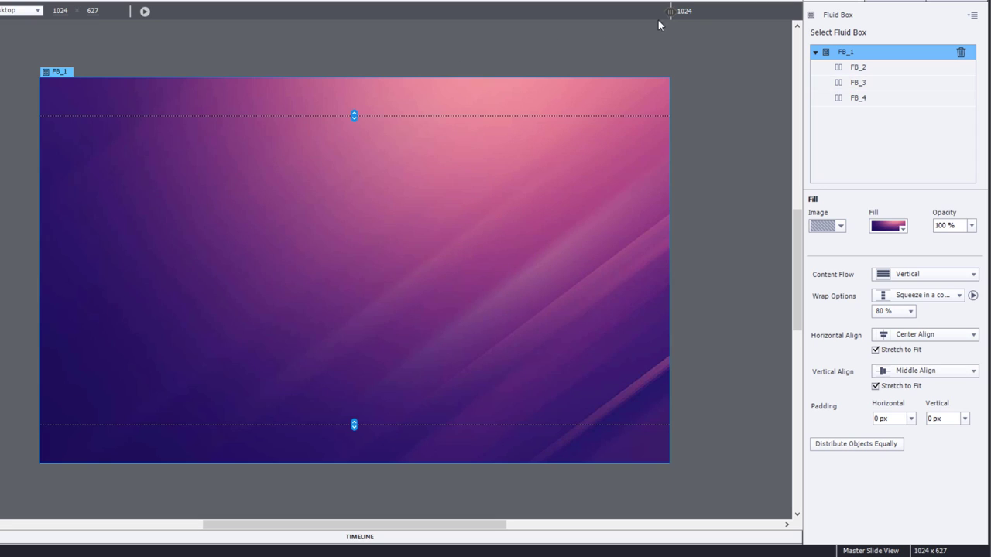
{"action": "mouse_move", "coordinate": [667, 15]}
{"action": "left_mouse_down"}
{"action": "mouse_move", "coordinate": [345, 27]}
{"action": "mouse_move", "coordinate": [666, 29]}
{"action": "left_mouse_up"}
{"action": "left_click", "coordinate": [895, 230]}
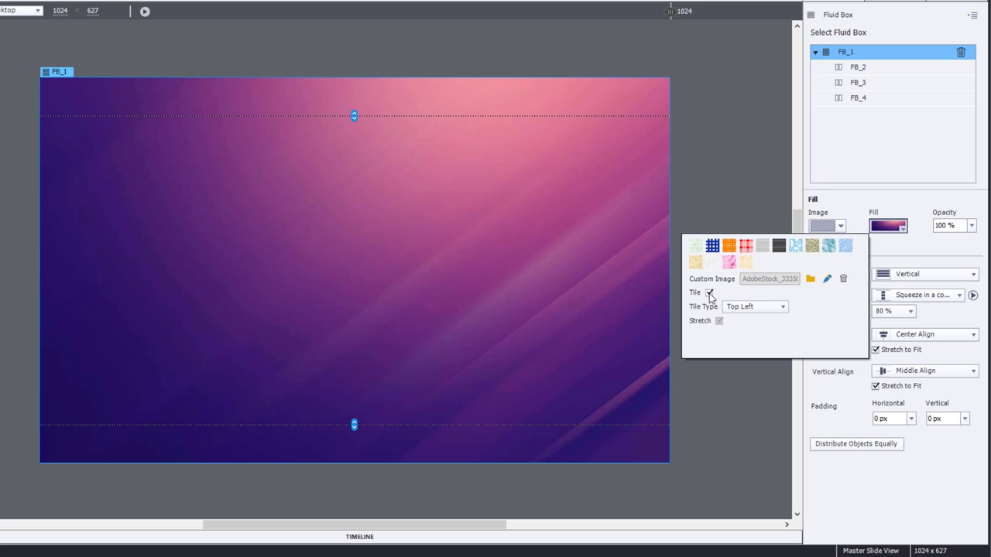
{"action": "left_click", "coordinate": [751, 308]}
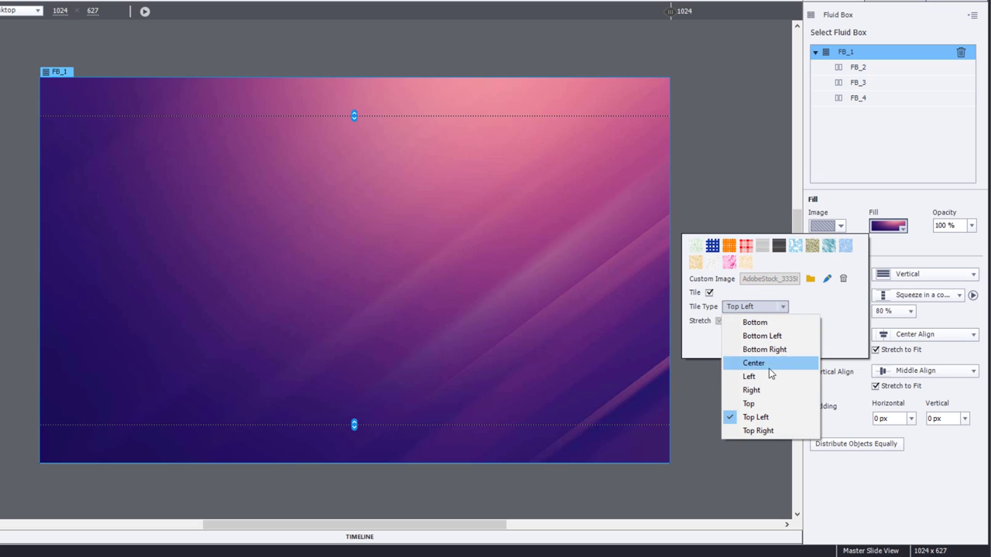
{"action": "left_click", "coordinate": [764, 431]}
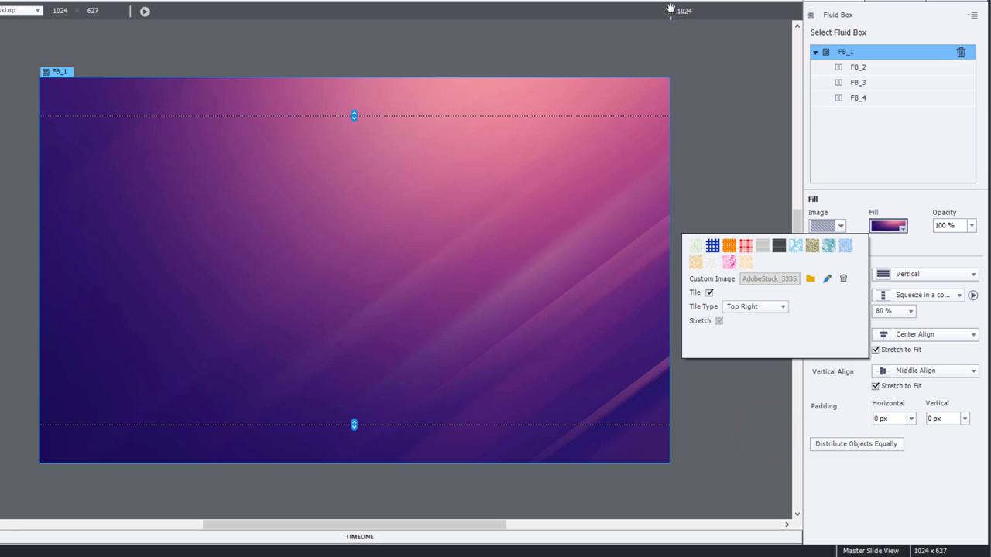
{"action": "left_click_drag", "start_coordinate": [670, 9], "coordinate": [586, 11]}
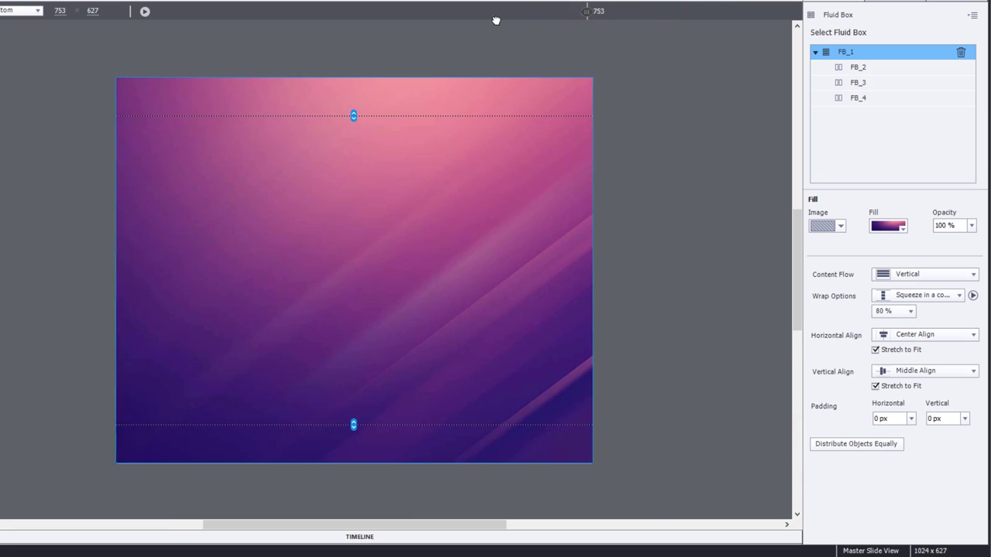
{"action": "left_click_drag", "start_coordinate": [496, 19], "coordinate": [727, 15]}
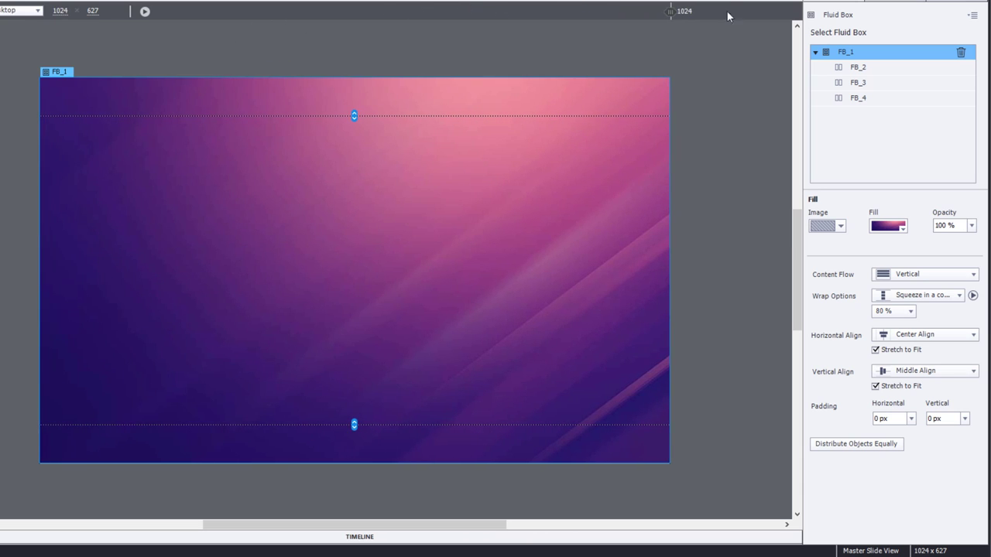
Step: Try Center tile anchoring and check the crop at a narrow preview width
{"action": "left_click", "coordinate": [897, 226]}
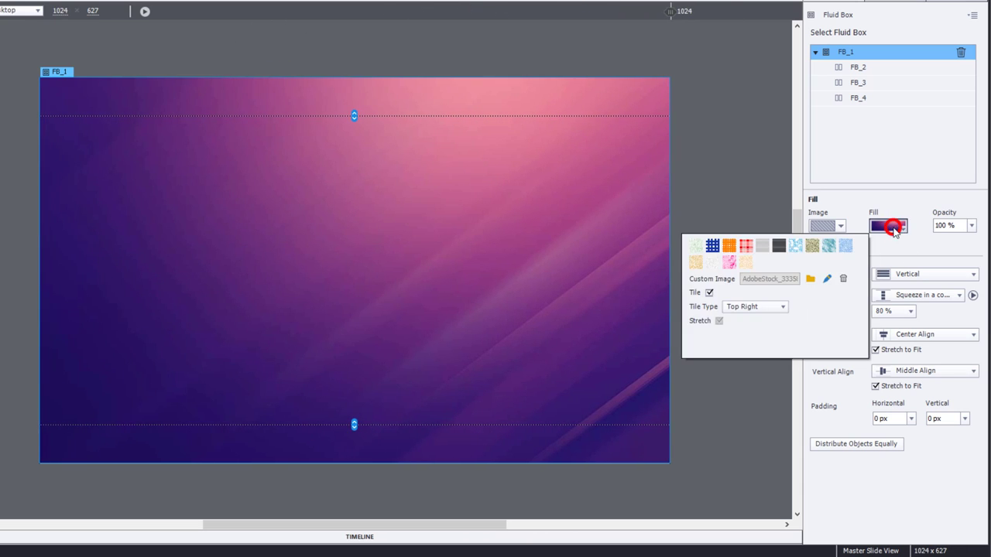
{"action": "left_click", "coordinate": [767, 306]}
{"action": "left_click", "coordinate": [754, 363]}
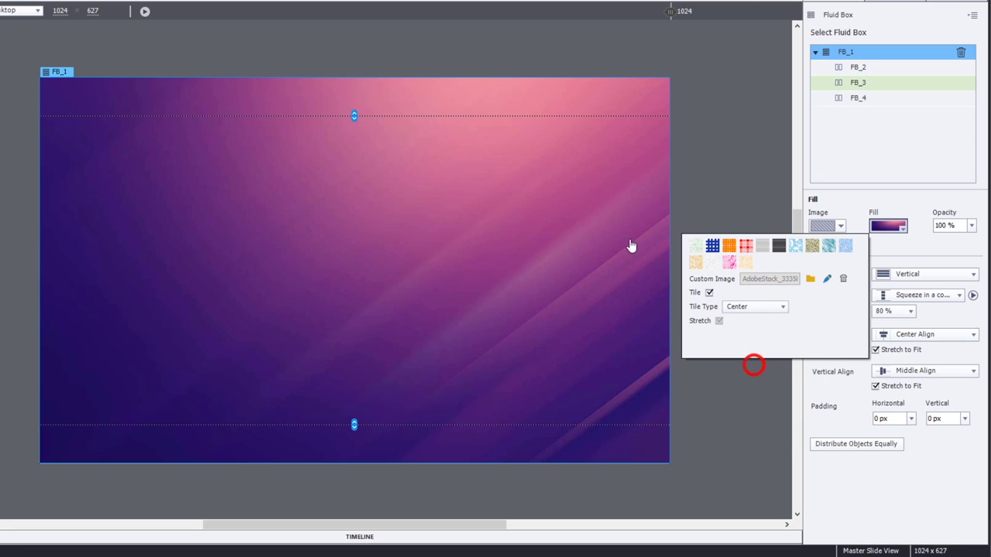
{"action": "left_click_drag", "start_coordinate": [671, 11], "coordinate": [226, 20]}
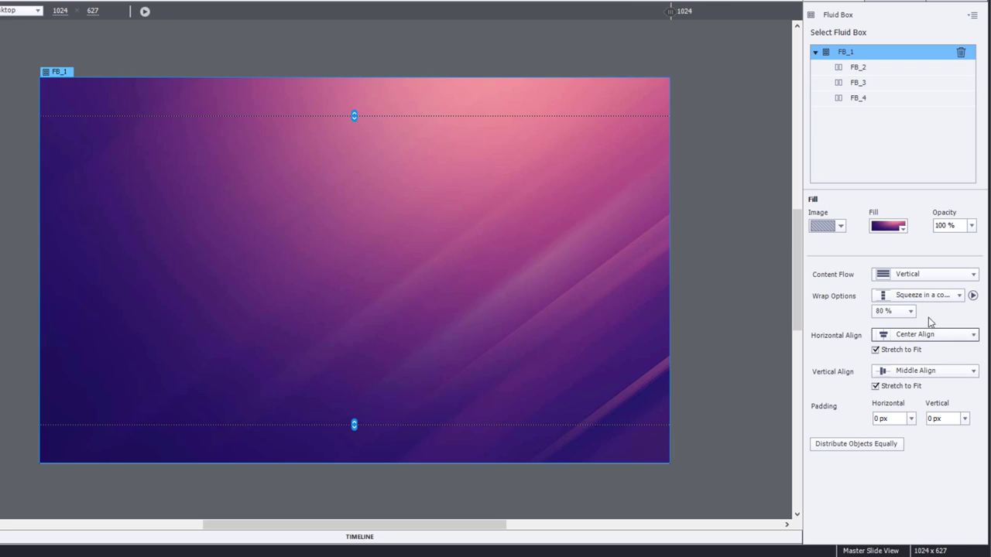
Step: Anchor the tiling Bottom Left, check the narrow crop, then restore full desktop width
{"action": "left_click", "coordinate": [896, 233]}
{"action": "left_click", "coordinate": [764, 308]}
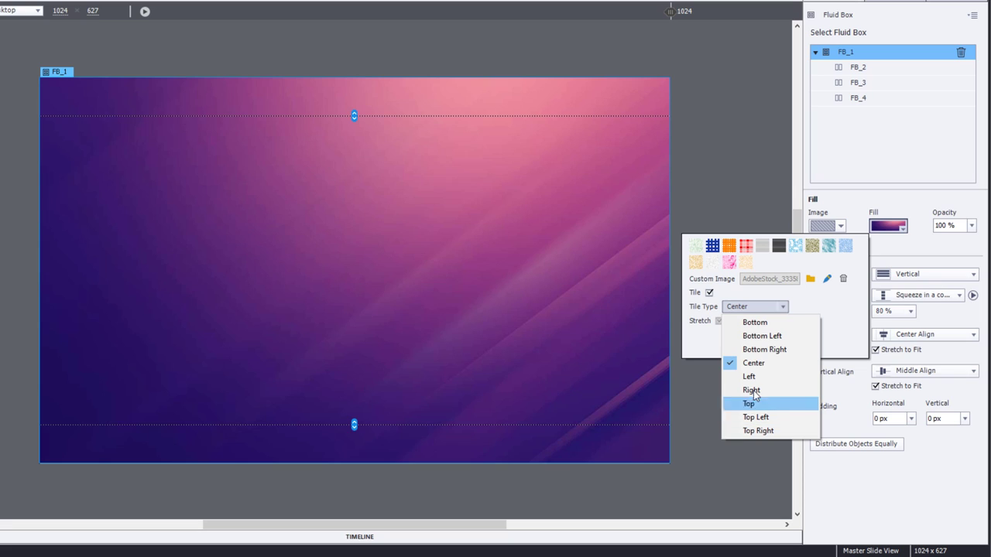
{"action": "left_click", "coordinate": [756, 336]}
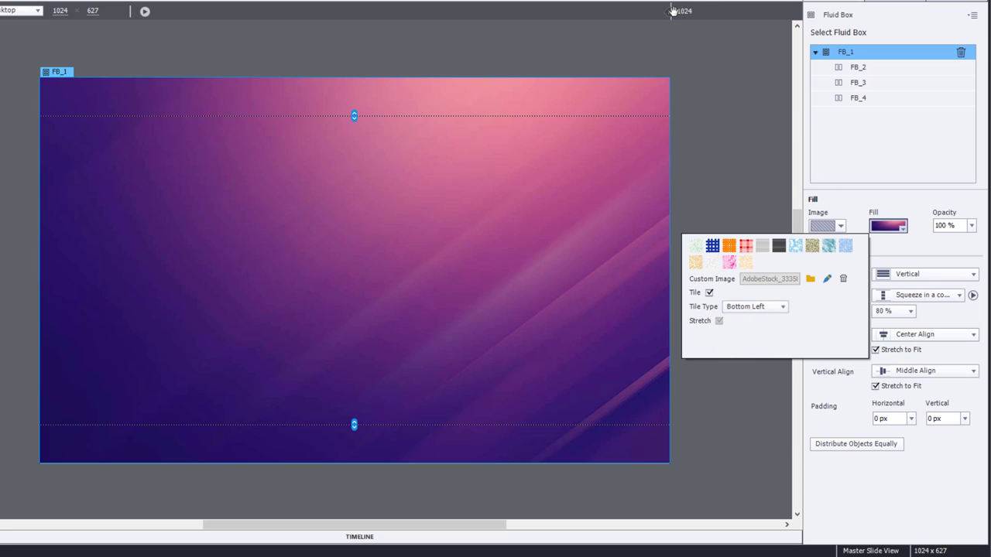
{"action": "left_click_drag", "start_coordinate": [671, 11], "coordinate": [215, 24]}
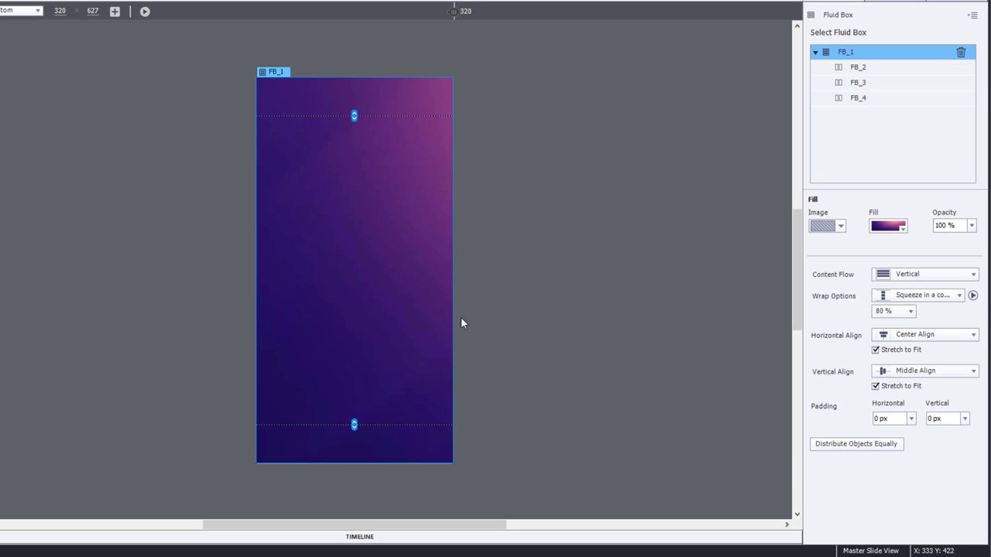
{"action": "left_click", "coordinate": [455, 10]}
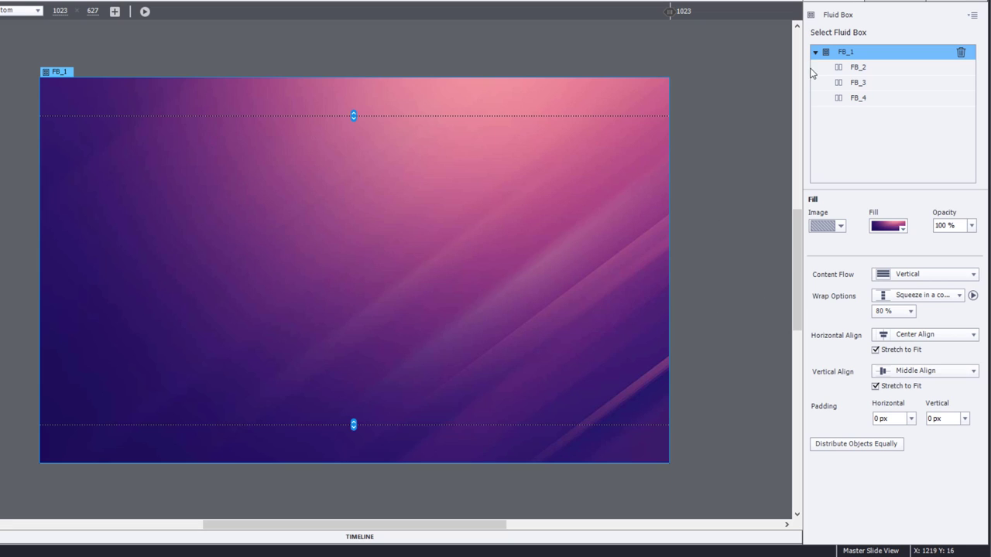
Step: Fill the bottom fluid box FB_4 with dark gray at 100% opacity
{"action": "left_click", "coordinate": [875, 70]}
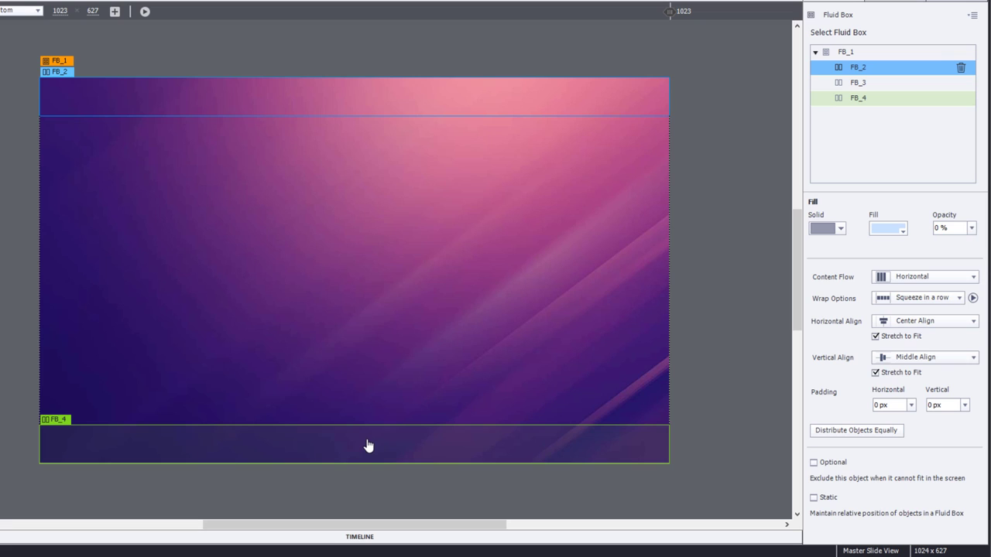
{"action": "left_click", "coordinate": [366, 439]}
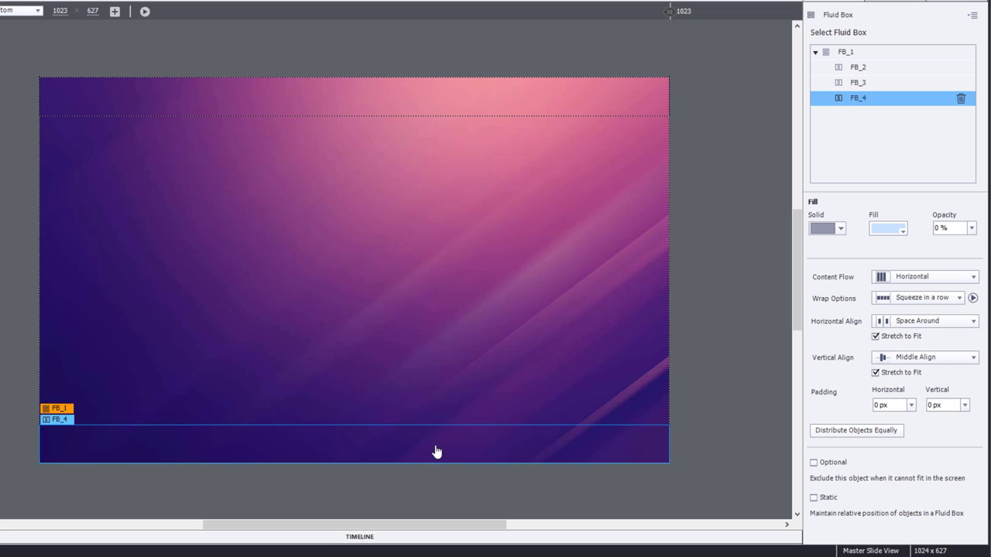
{"action": "left_click", "coordinate": [889, 231]}
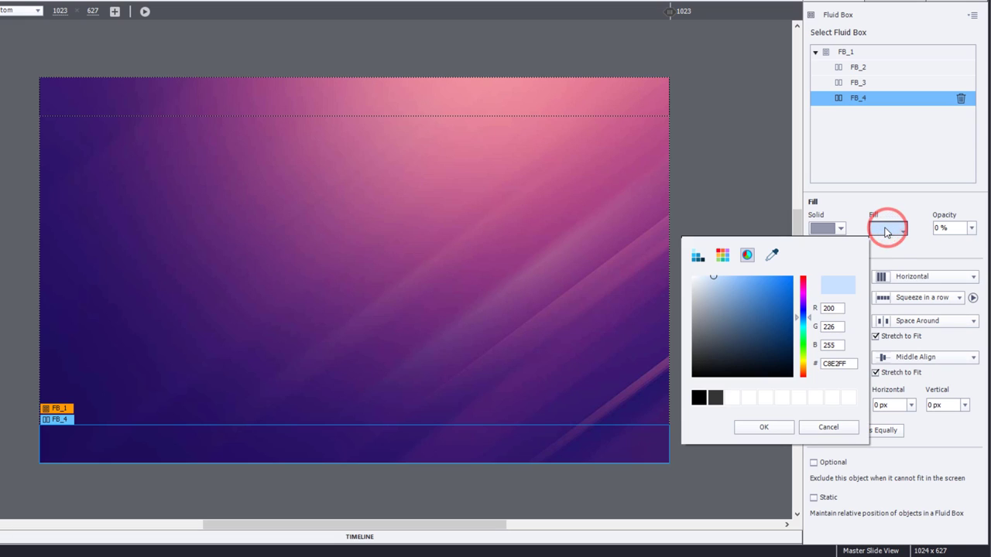
{"action": "left_click", "coordinate": [723, 257]}
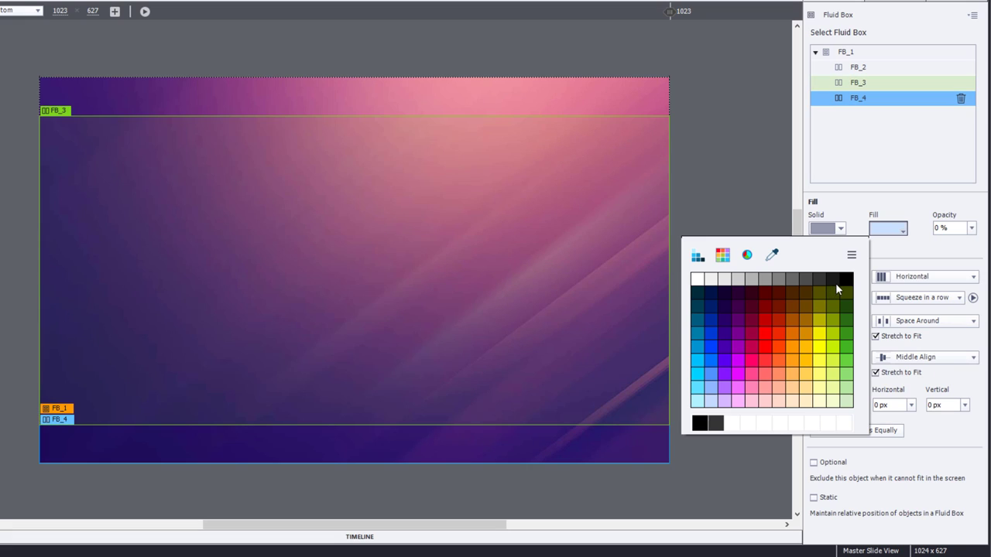
{"action": "left_click", "coordinate": [819, 278]}
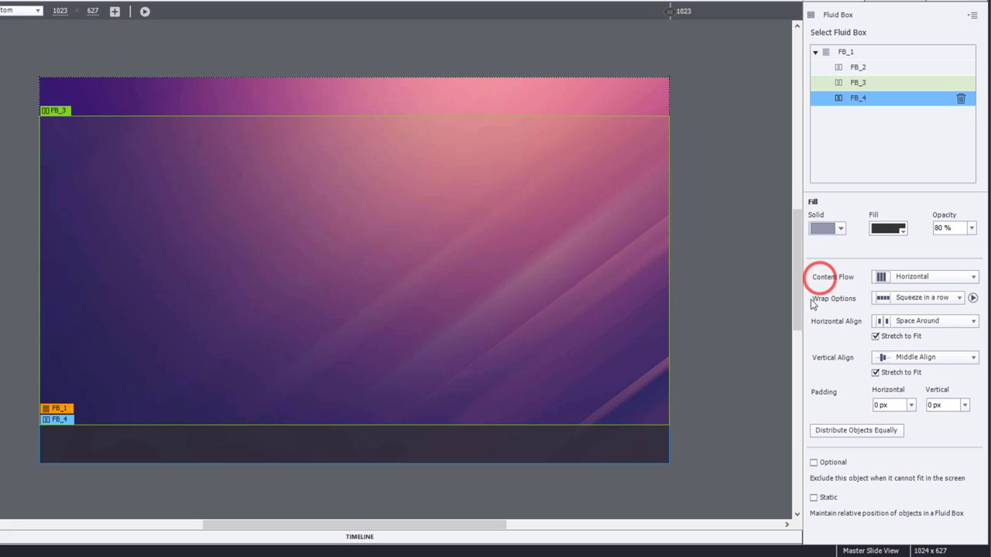
{"action": "double_click", "coordinate": [962, 226]}
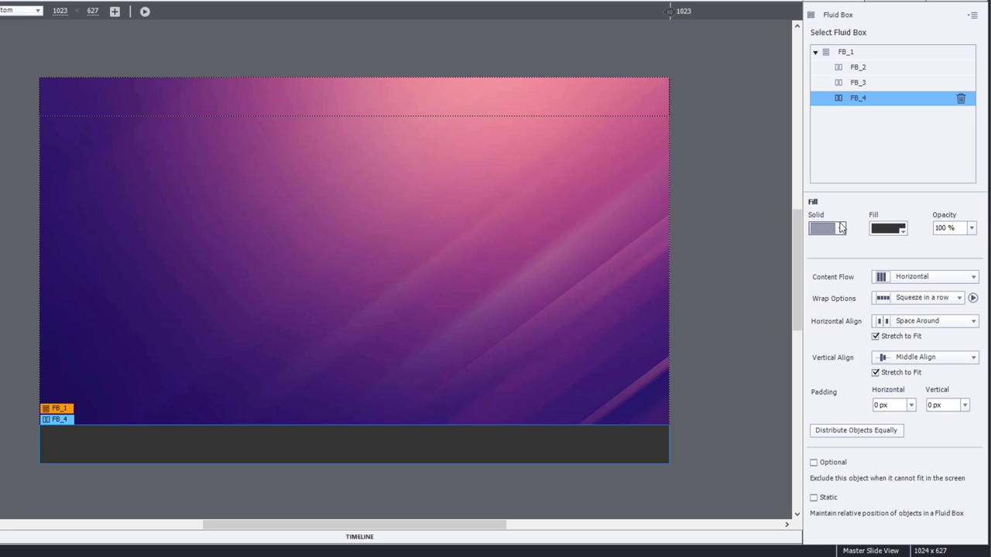
{"action": "left_click", "coordinate": [761, 247]}
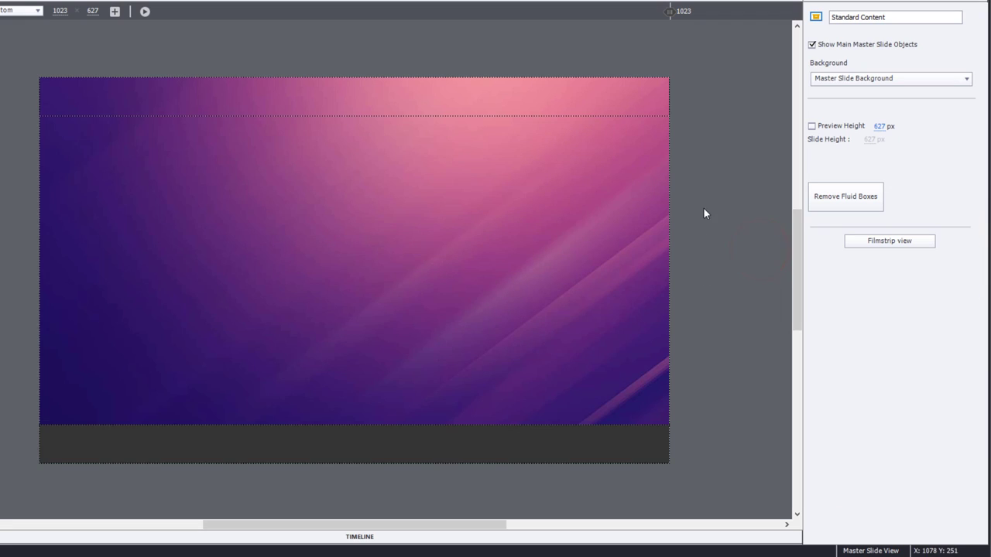
Step: Fill the top fluid box FB_2 with white at 40% opacity
{"action": "left_click", "coordinate": [555, 99]}
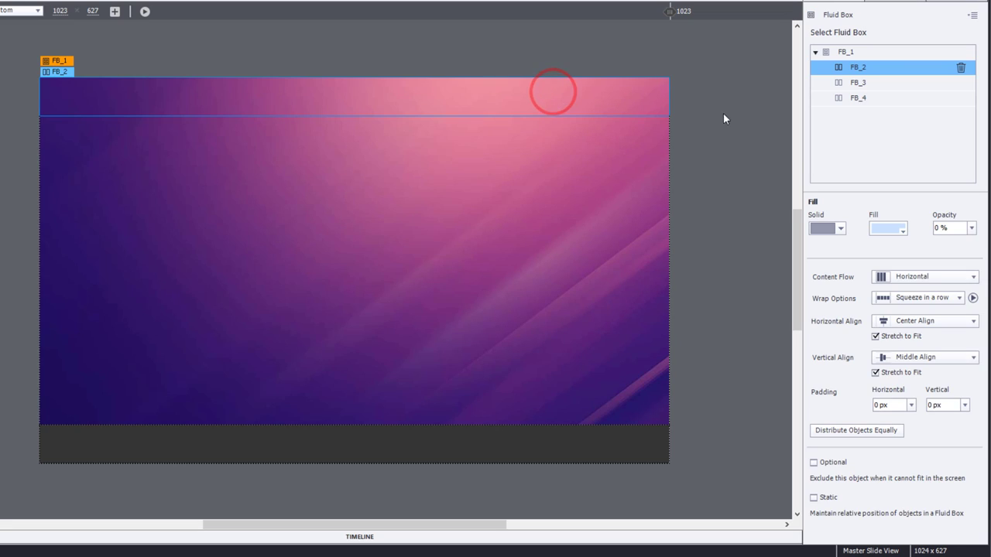
{"action": "left_click", "coordinate": [890, 230]}
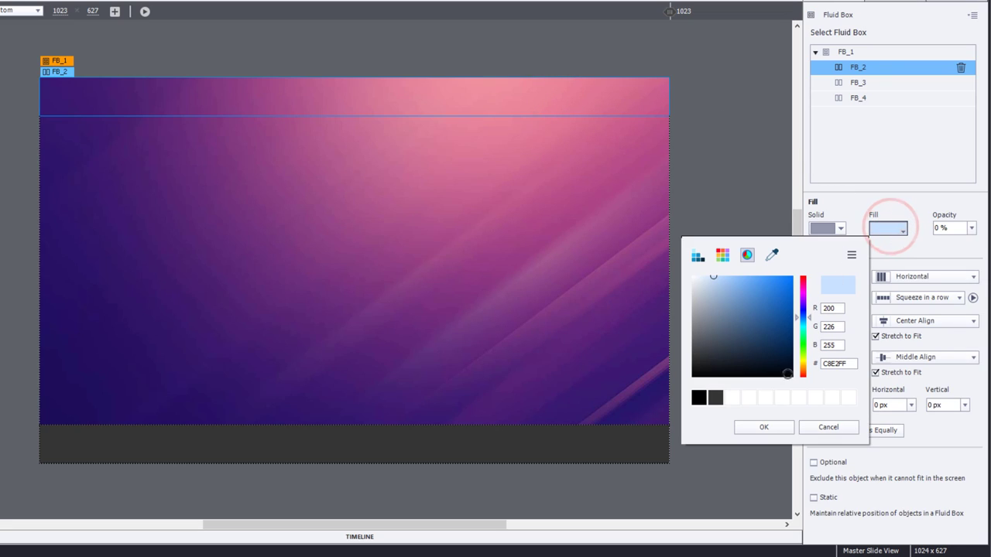
{"action": "left_click", "coordinate": [750, 398]}
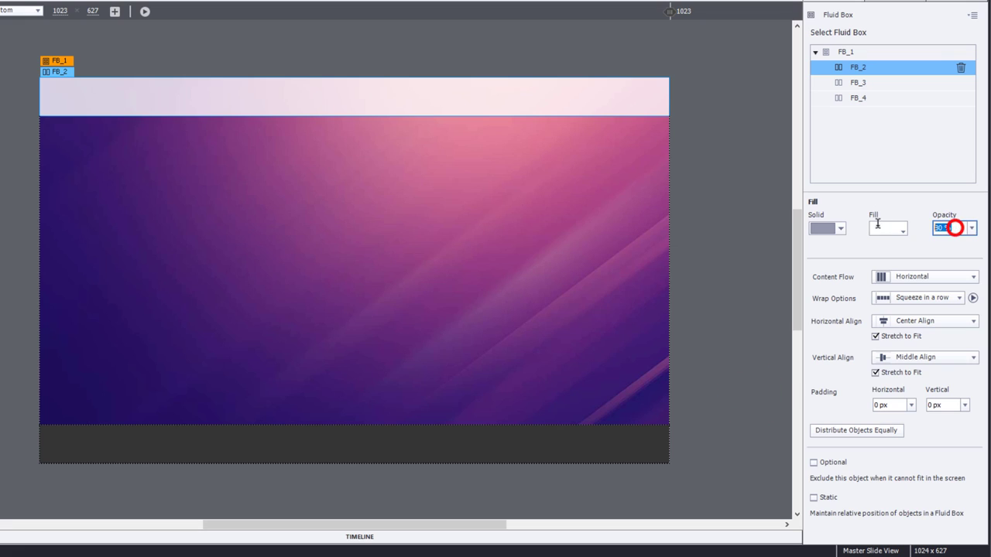
{"action": "type", "text": "40"}
{"action": "key", "text": "Return"}
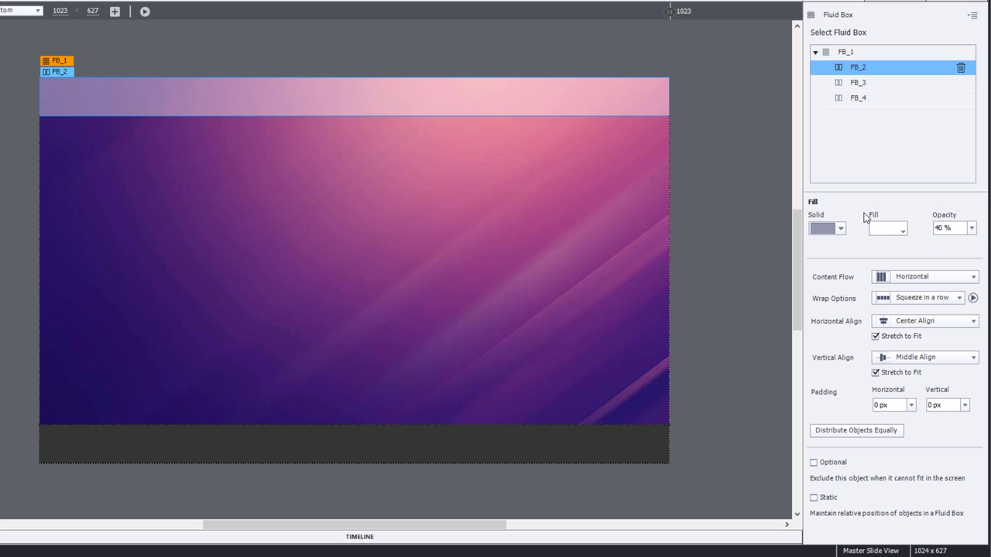
{"action": "left_click", "coordinate": [700, 214]}
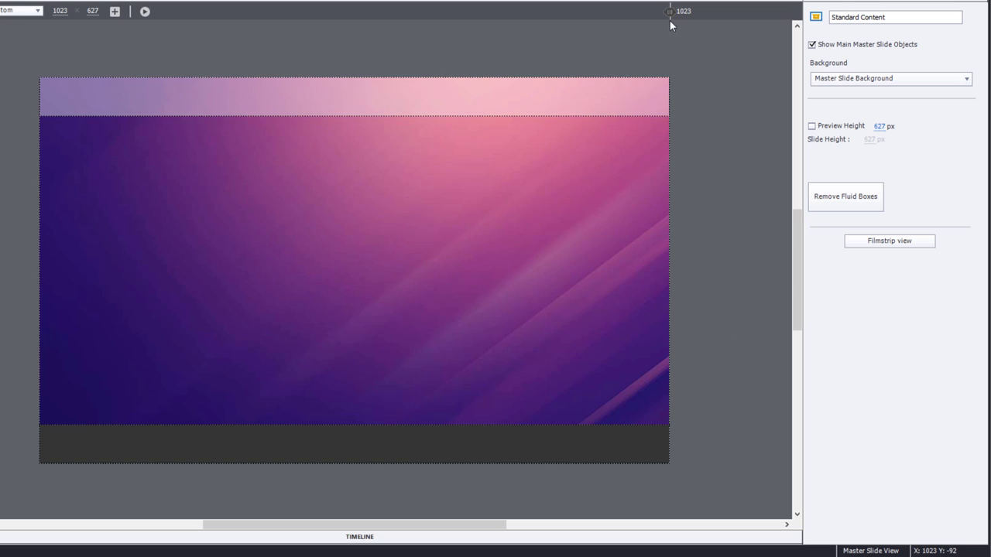
{"action": "mouse_move", "coordinate": [667, 10]}
{"action": "left_mouse_down"}
{"action": "mouse_move", "coordinate": [234, 18]}
{"action": "mouse_move", "coordinate": [531, 26]}
{"action": "mouse_move", "coordinate": [686, 15]}
{"action": "left_mouse_up"}
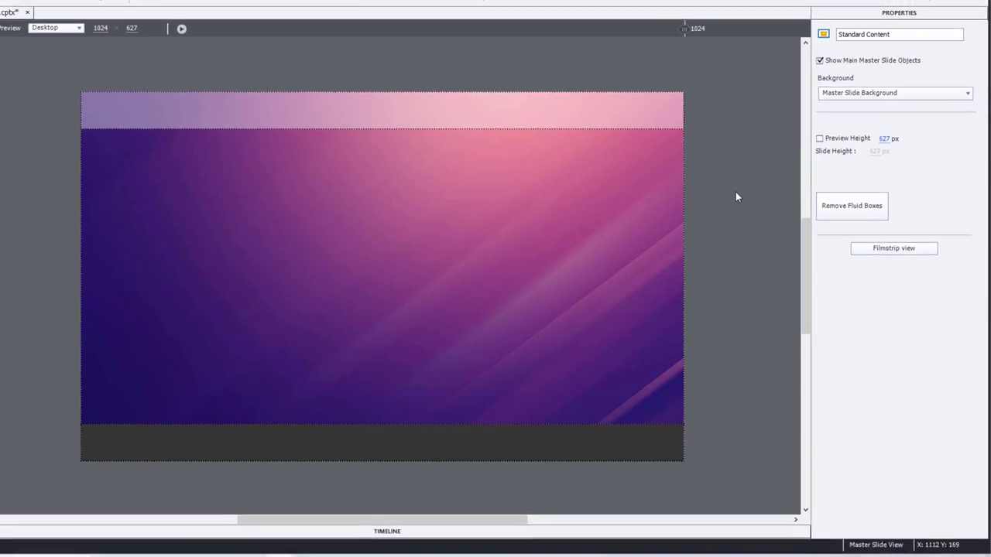